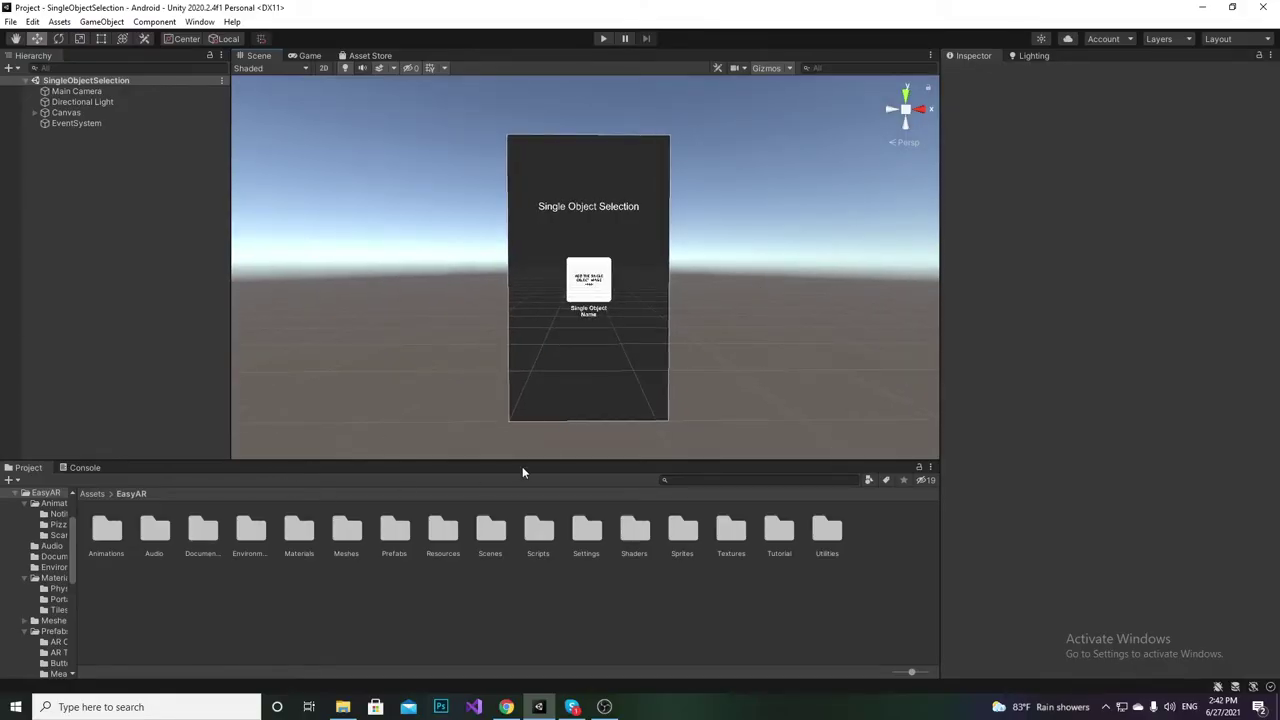
# Step: Review the installed AR Foundation, ARCore XR Plugin and ARKit XR Plugin packages in the Package Manager
pyautogui.click(200, 21)
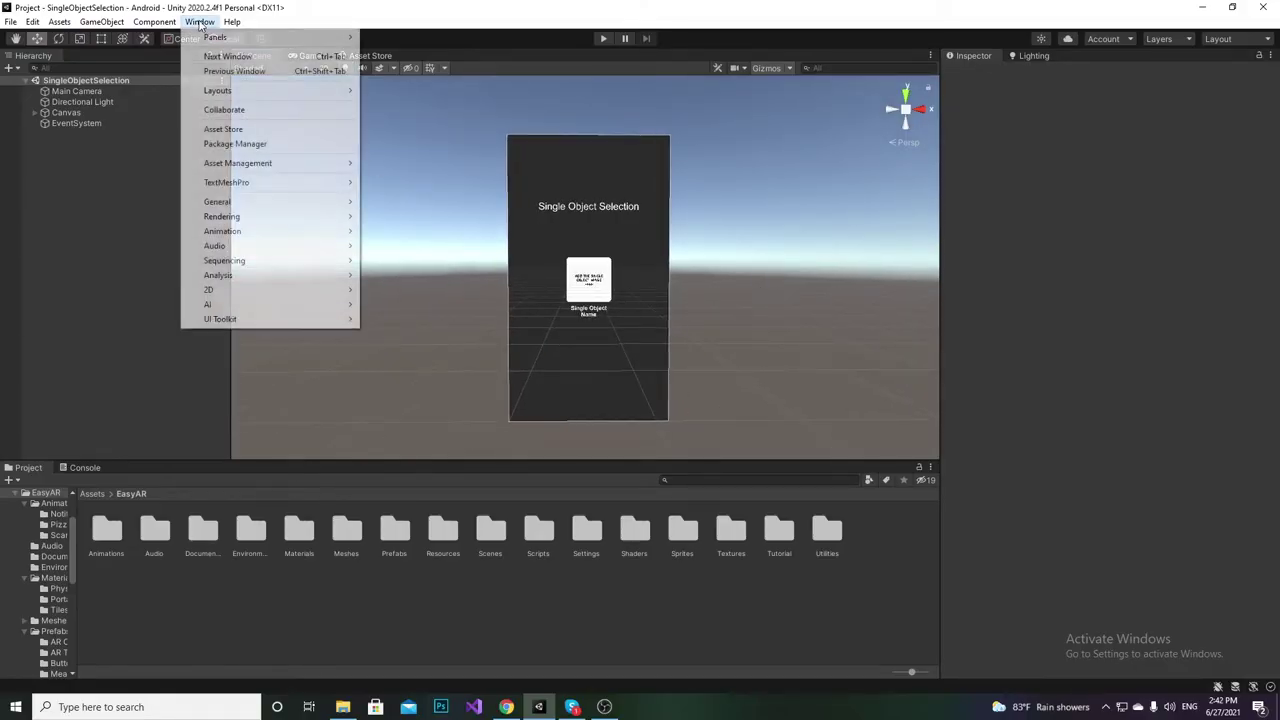
pyautogui.click(267, 142)
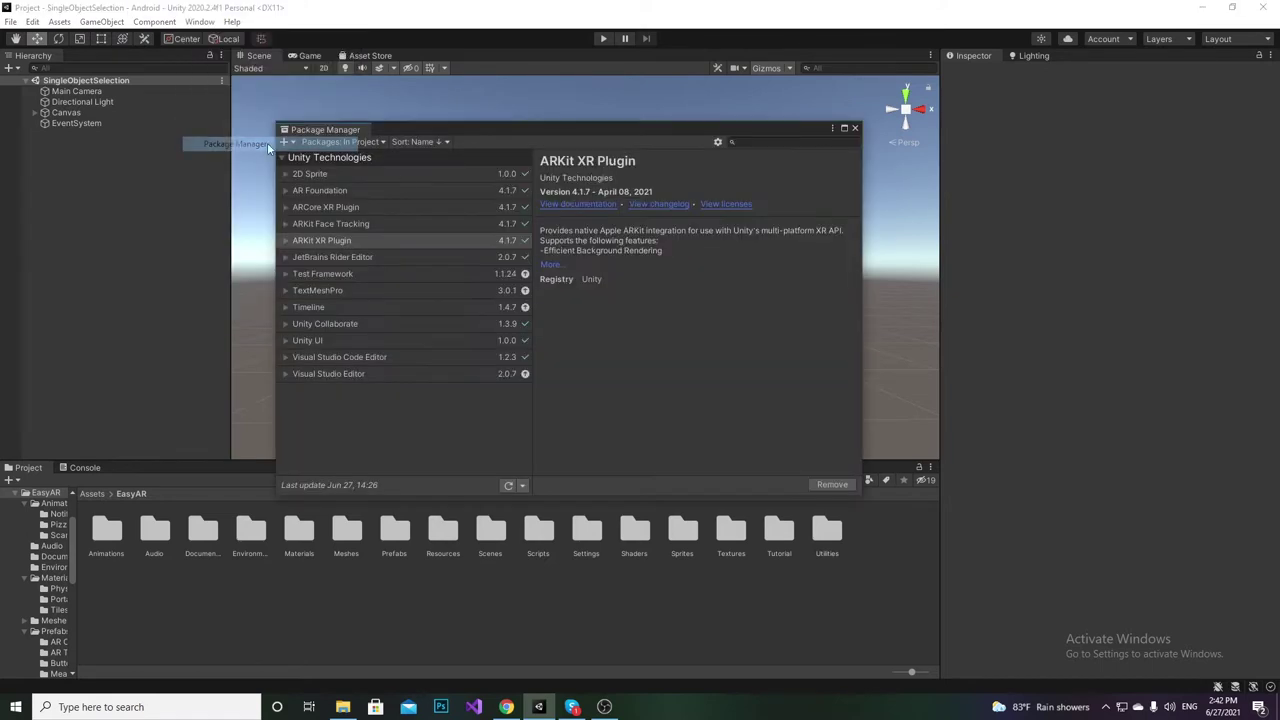
pyautogui.click(340, 191)
pyautogui.click(335, 208)
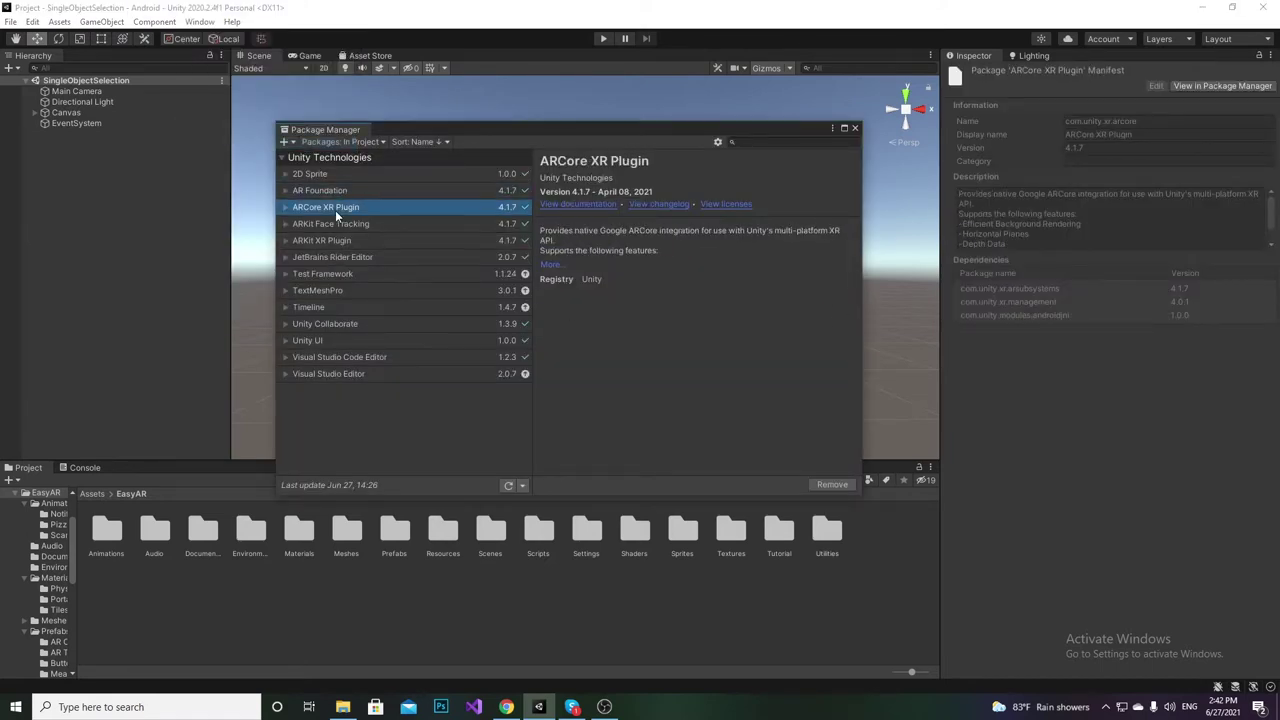
pyautogui.click(329, 241)
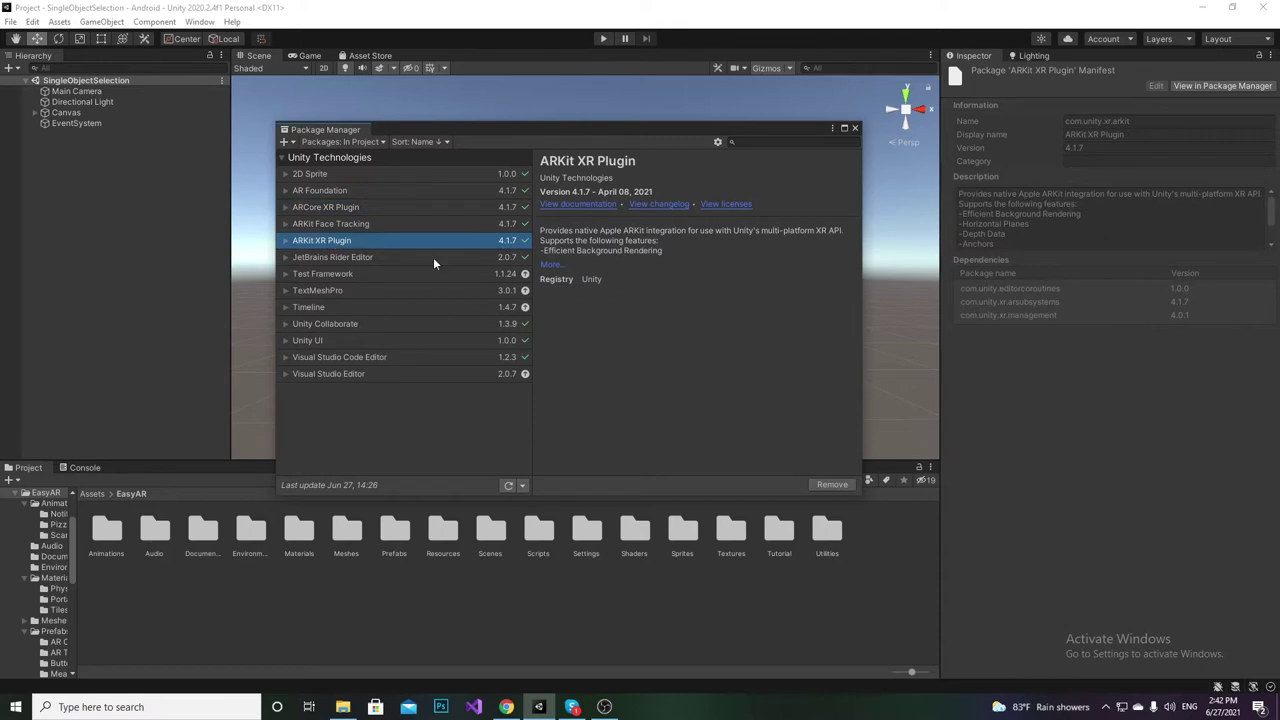
pyautogui.click(854, 129)
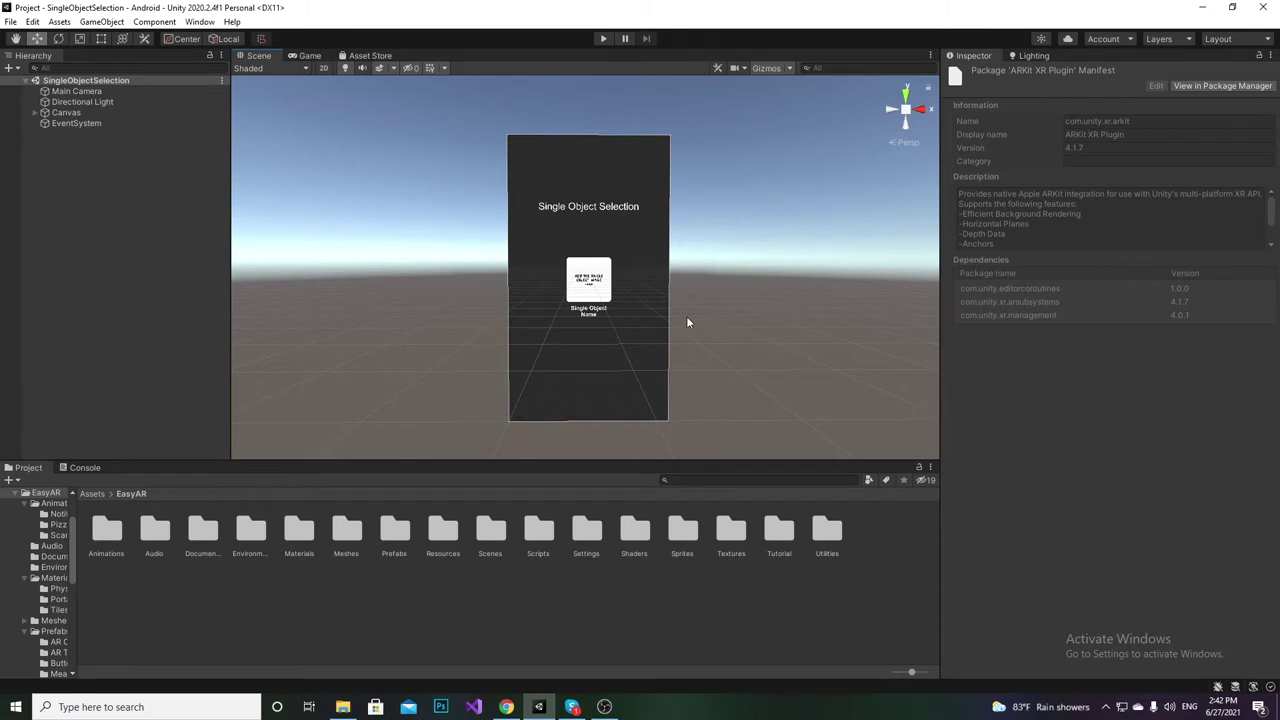
# Step: Show the contents of EasyAR's Scenes folder as a compact list and select the SingleObjectSelection scene asset
pyautogui.moveTo(608, 310)
pyautogui.mouseDown(button='middle')
pyautogui.moveTo(626, 323)
pyautogui.moveTo(608, 304)
pyautogui.mouseUp(button='middle')
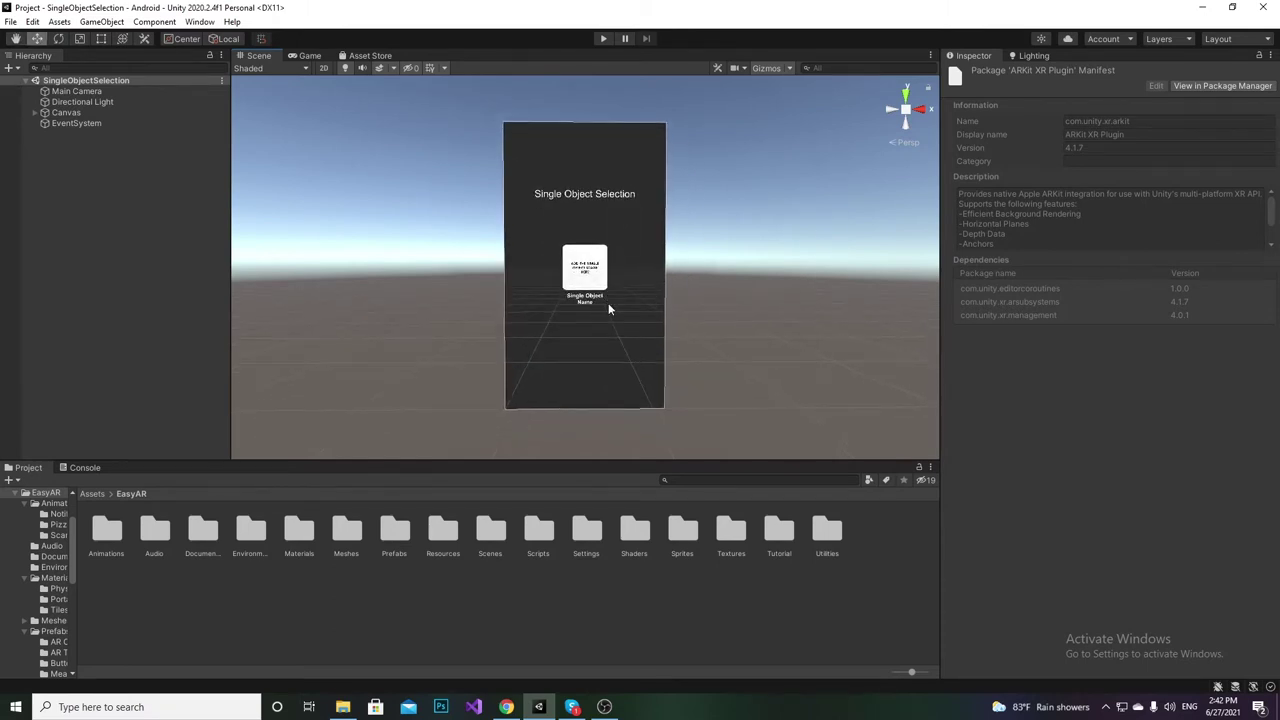
pyautogui.keyDown('alt'); pyautogui.moveTo(608, 310); pyautogui.dragTo(603, 402); pyautogui.keyUp('alt')
pyautogui.doubleClick(485, 536)
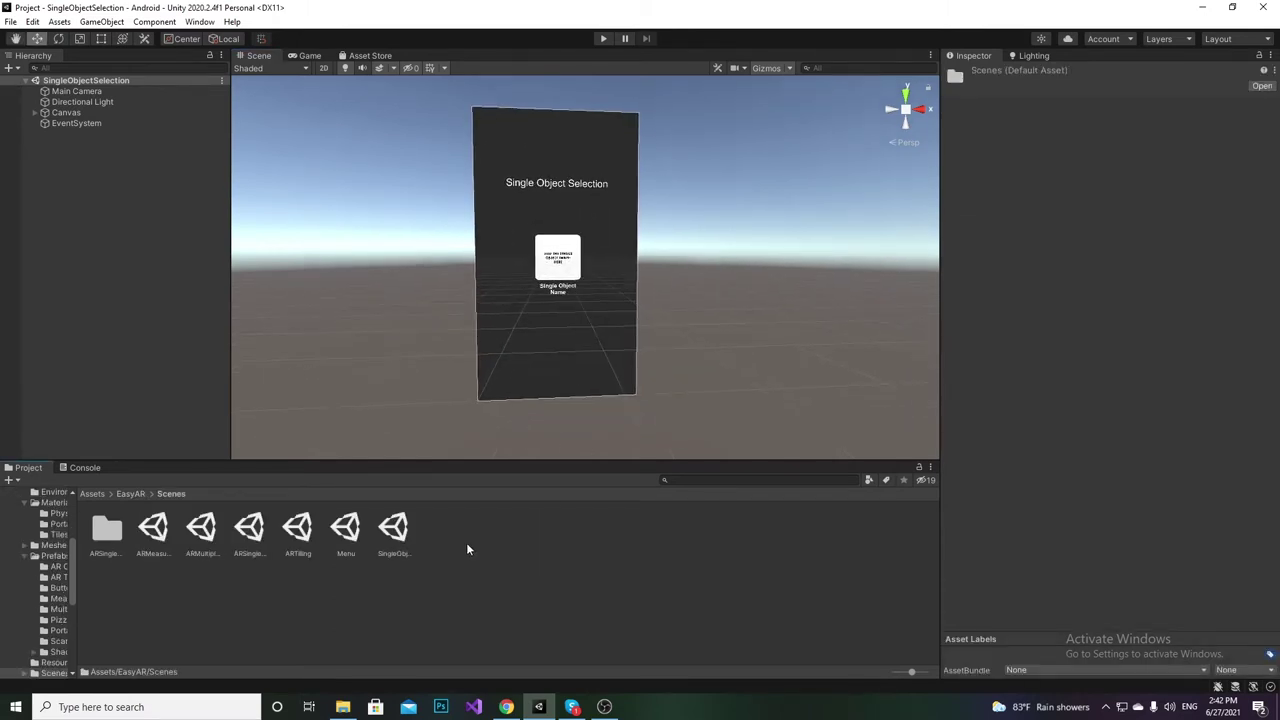
pyautogui.moveTo(911, 671); pyautogui.dragTo(836, 681)
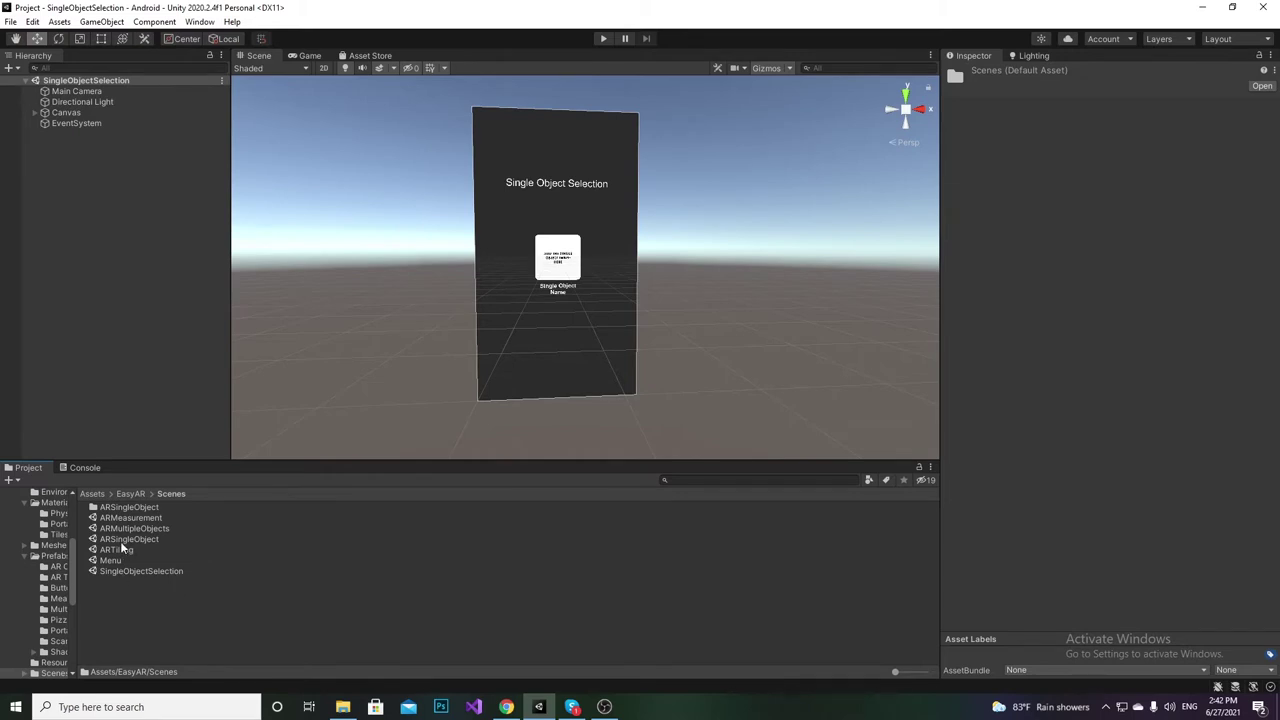
pyautogui.click(112, 571)
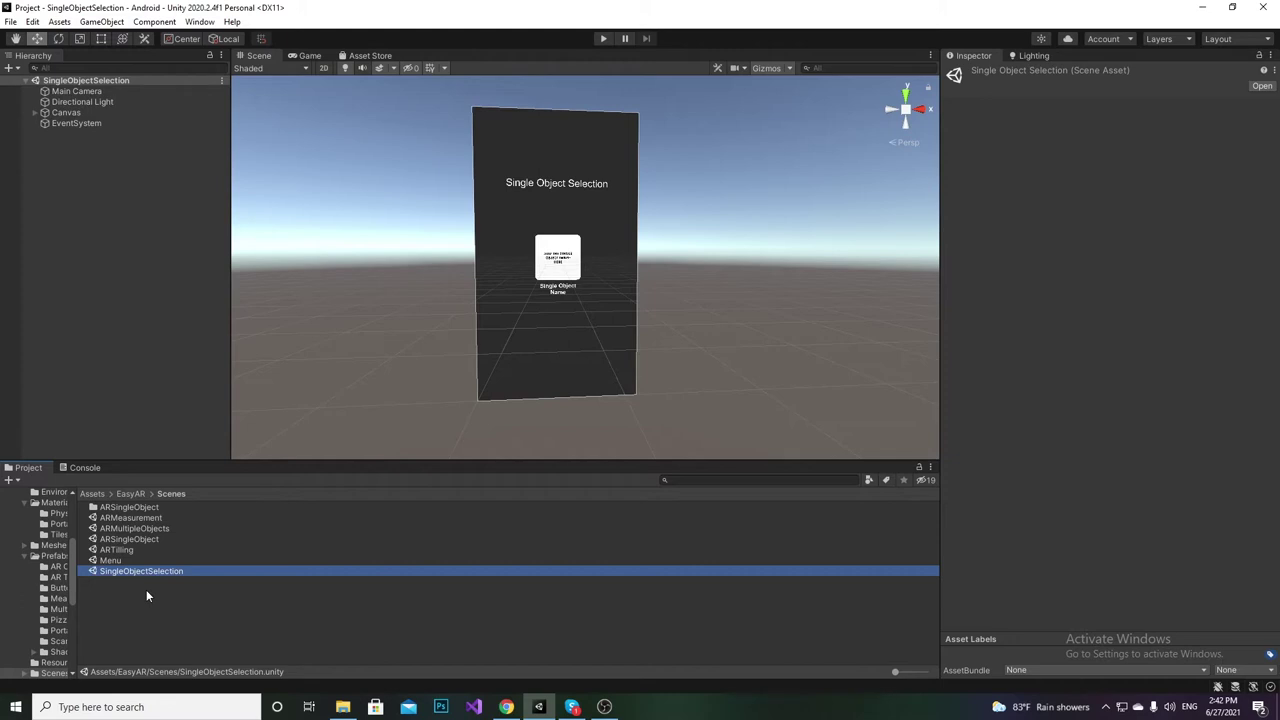
pyautogui.moveTo(615, 312); pyautogui.dragTo(623, 294, button='right')
pyautogui.moveTo(556, 287); pyautogui.dragTo(600, 291, button='middle')
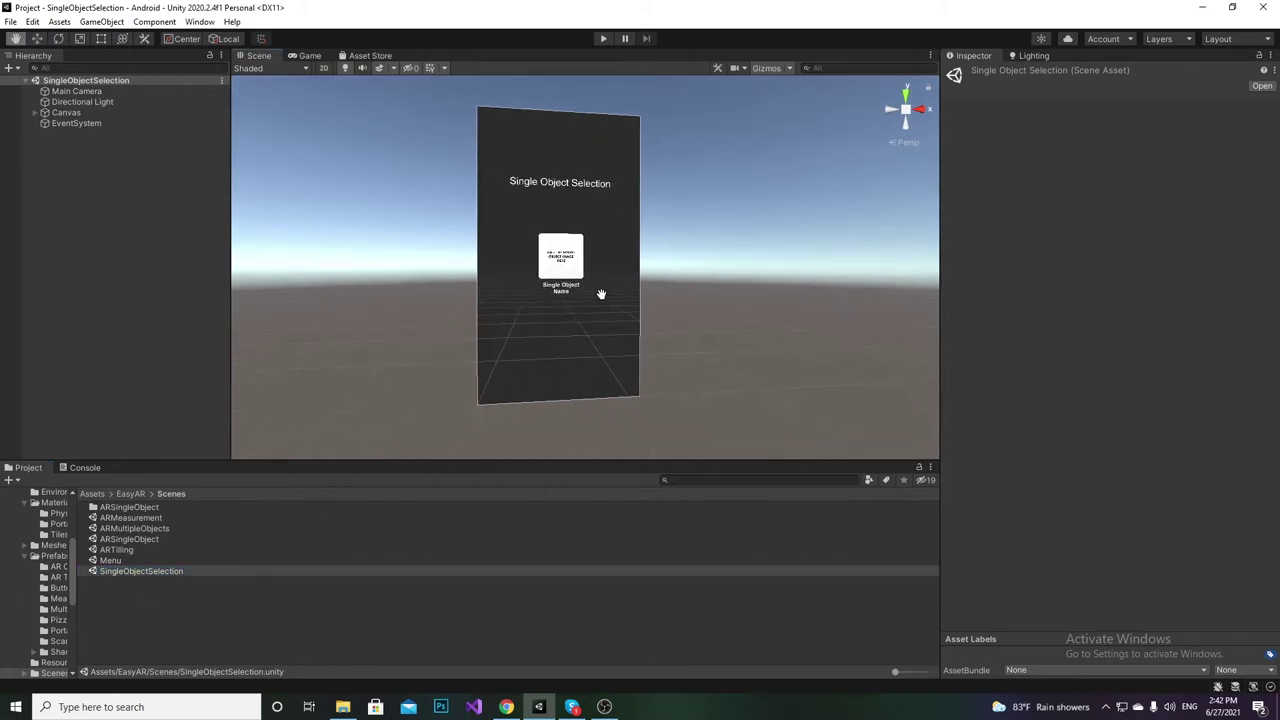
# Step: Set the source image of the SingleObjectSelectionButton under the canvas's Panel to the Portal sprite
pyautogui.click(36, 113)
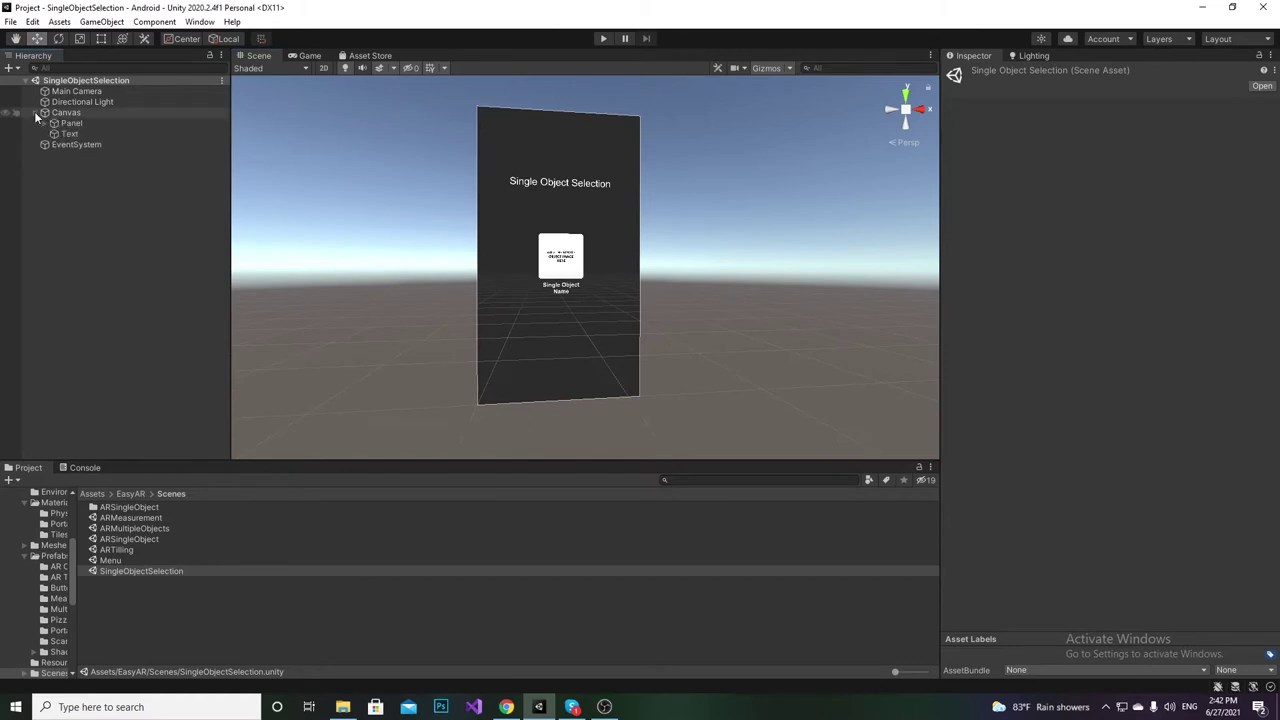
pyautogui.click(44, 122)
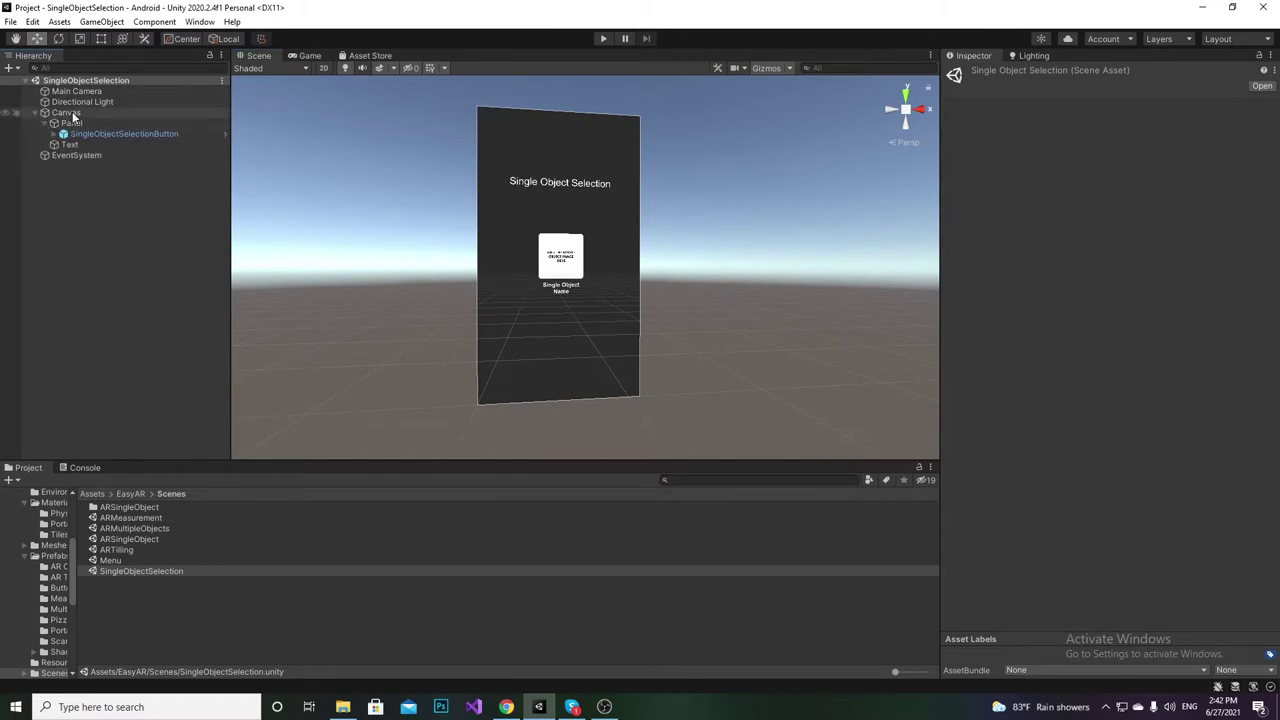
pyautogui.click(85, 136)
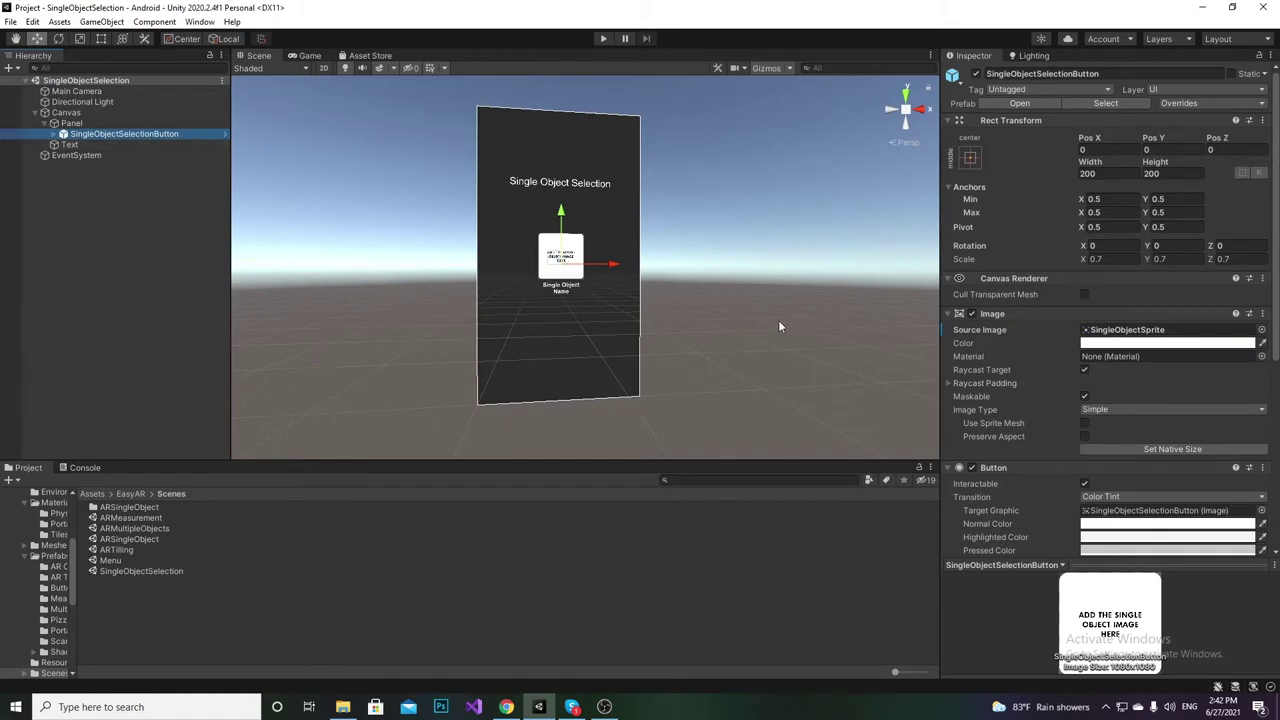
pyautogui.click(1261, 330)
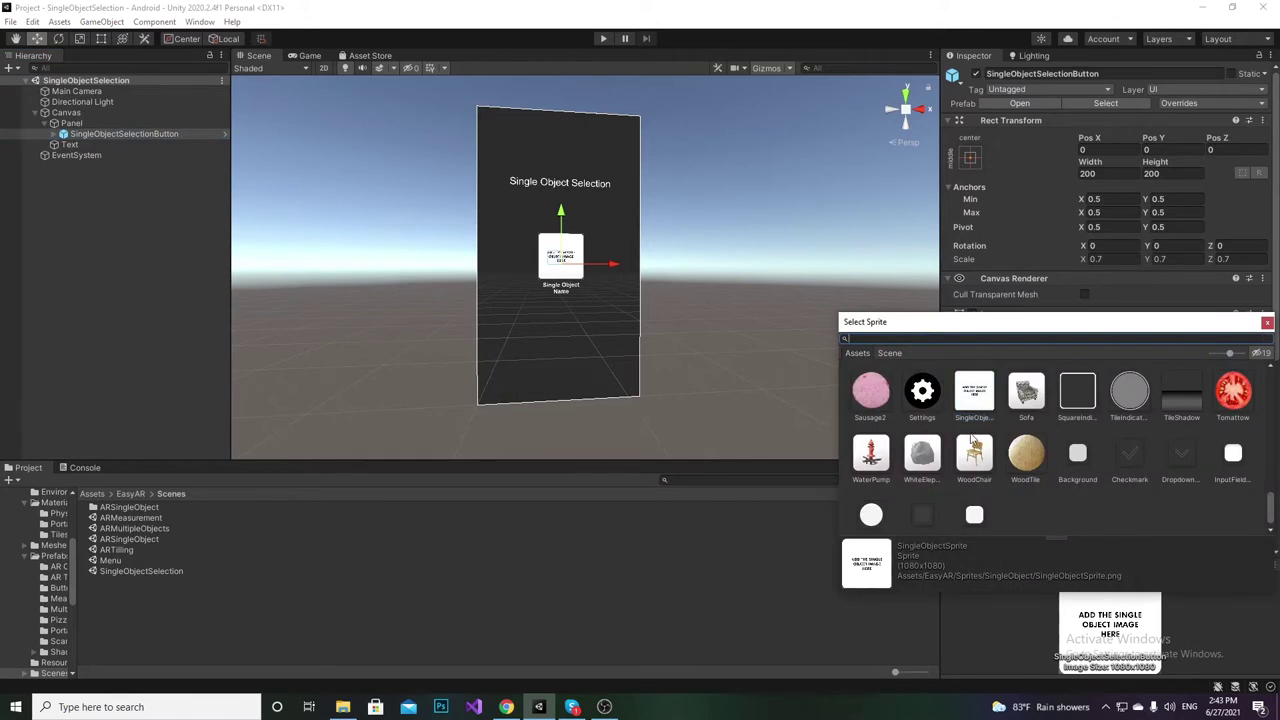
pyautogui.write('portal')
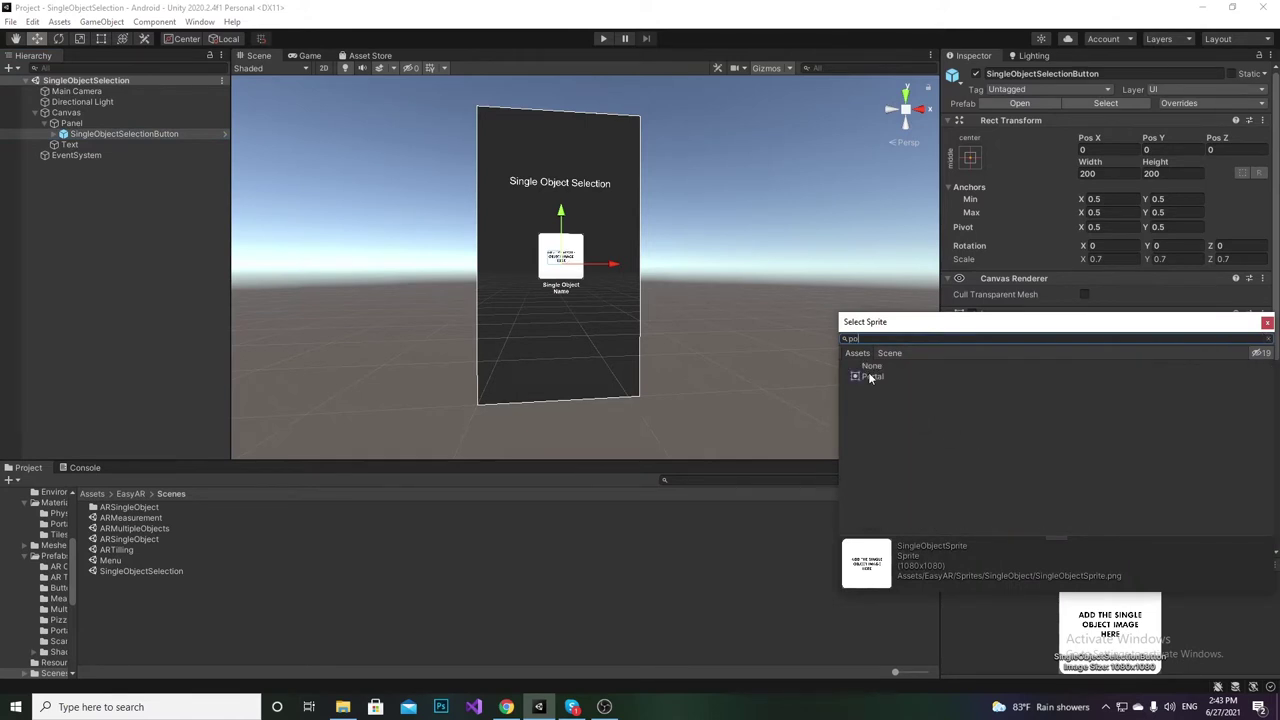
pyautogui.doubleClick(866, 377)
pyautogui.scroll(3, 705, 263)
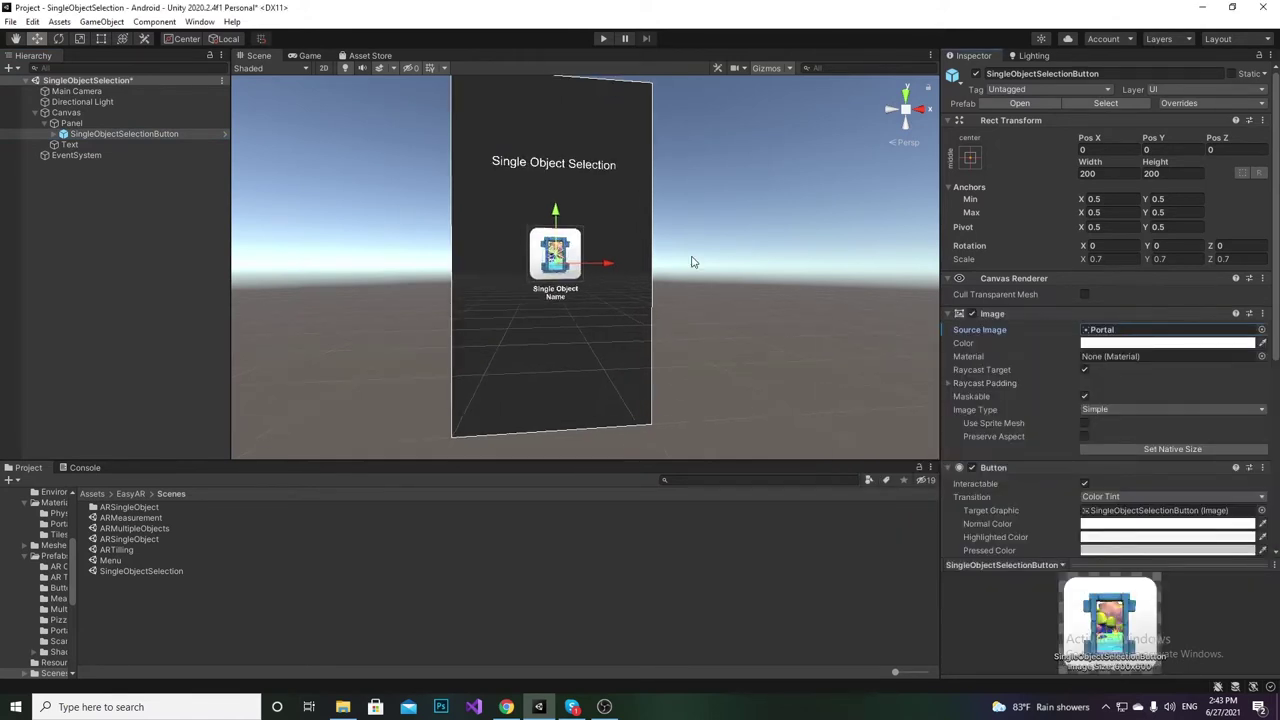
# Step: Change the caption text of the SingleObjectSelectionButton to "Portal"
pyautogui.click(55, 134)
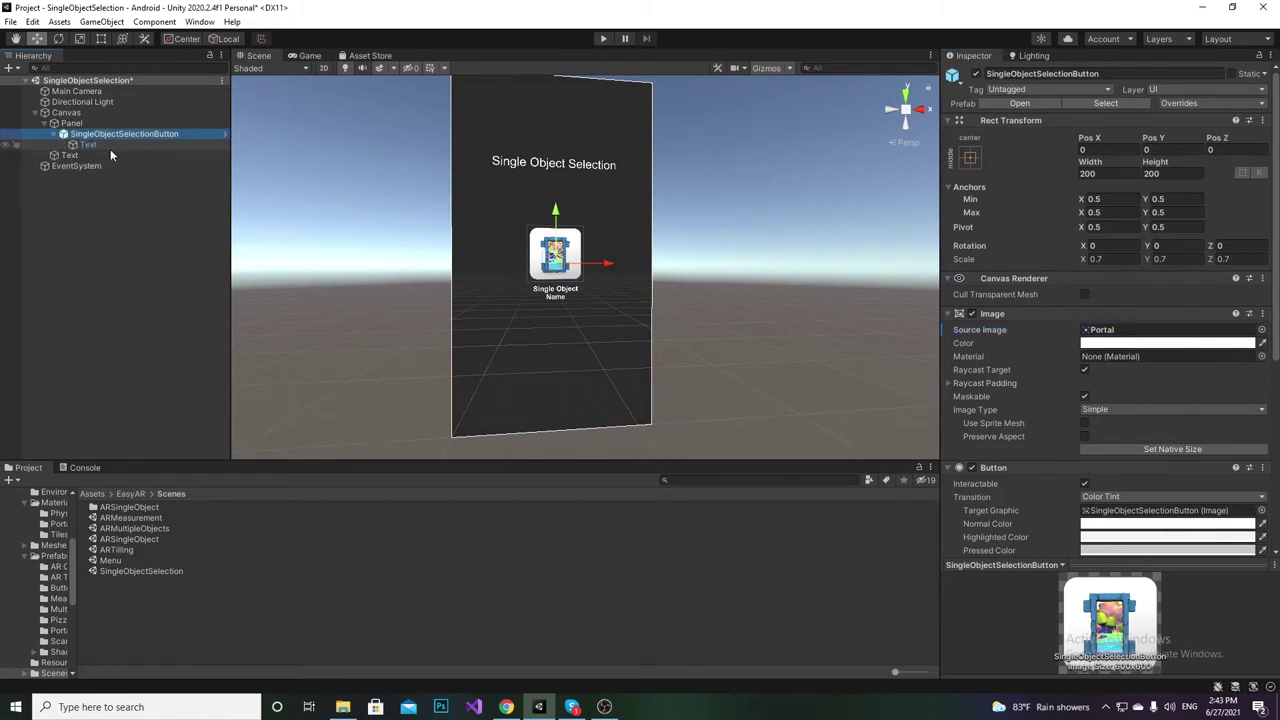
pyautogui.click(110, 147)
pyautogui.click(1045, 332)
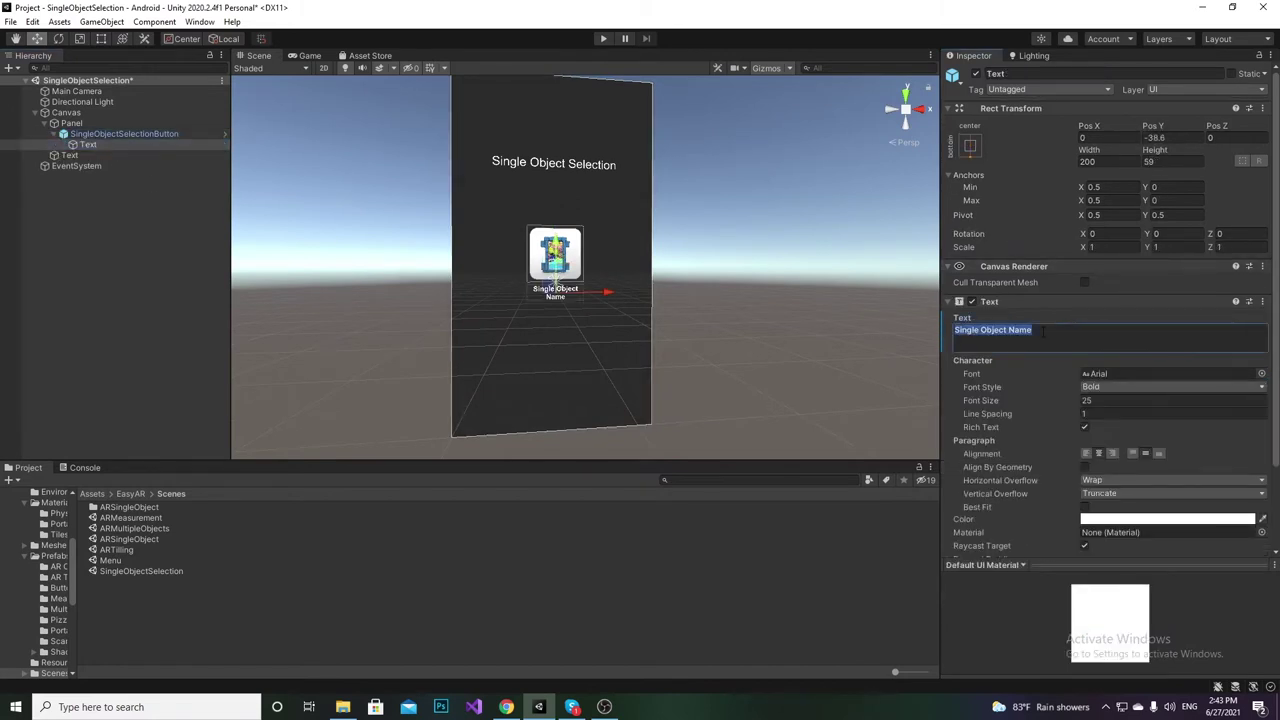
pyautogui.write('Portal')
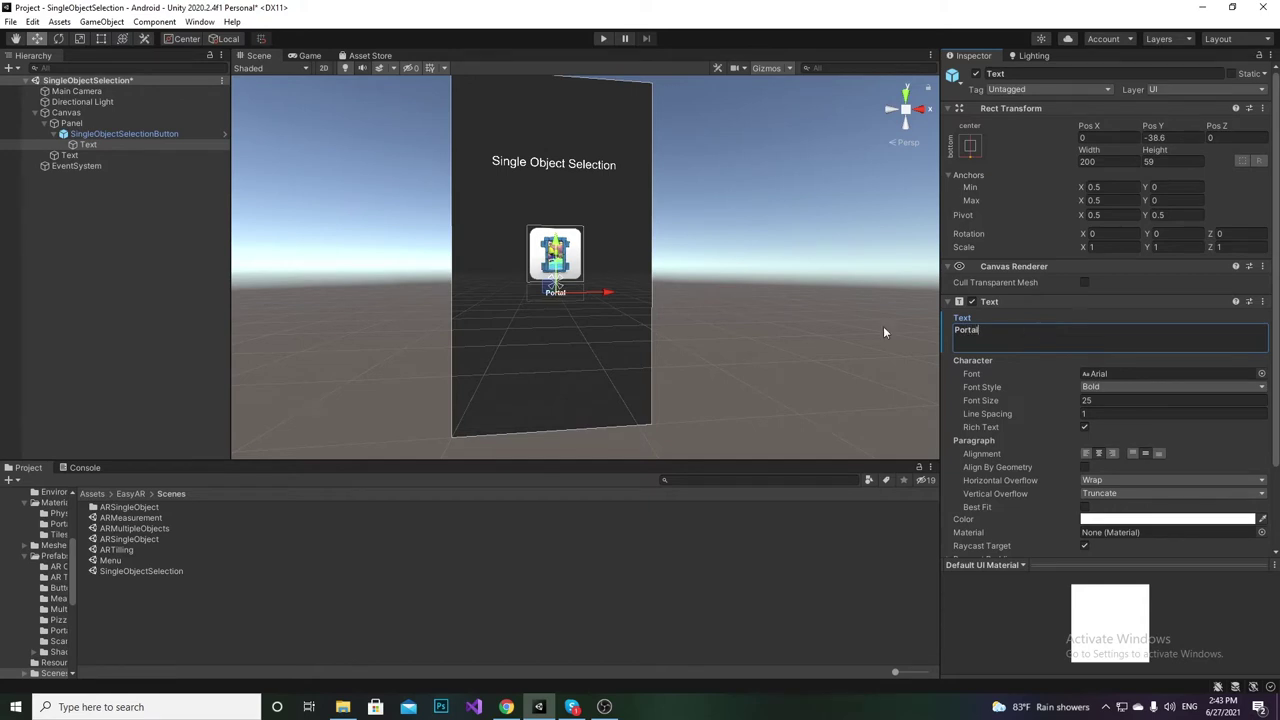
pyautogui.moveTo(738, 277); pyautogui.dragTo(714, 283, button='right')
pyautogui.moveTo(714, 283); pyautogui.dragTo(705, 295, button='middle')
pyautogui.moveTo(705, 299); pyautogui.dragTo(710, 290, button='right')
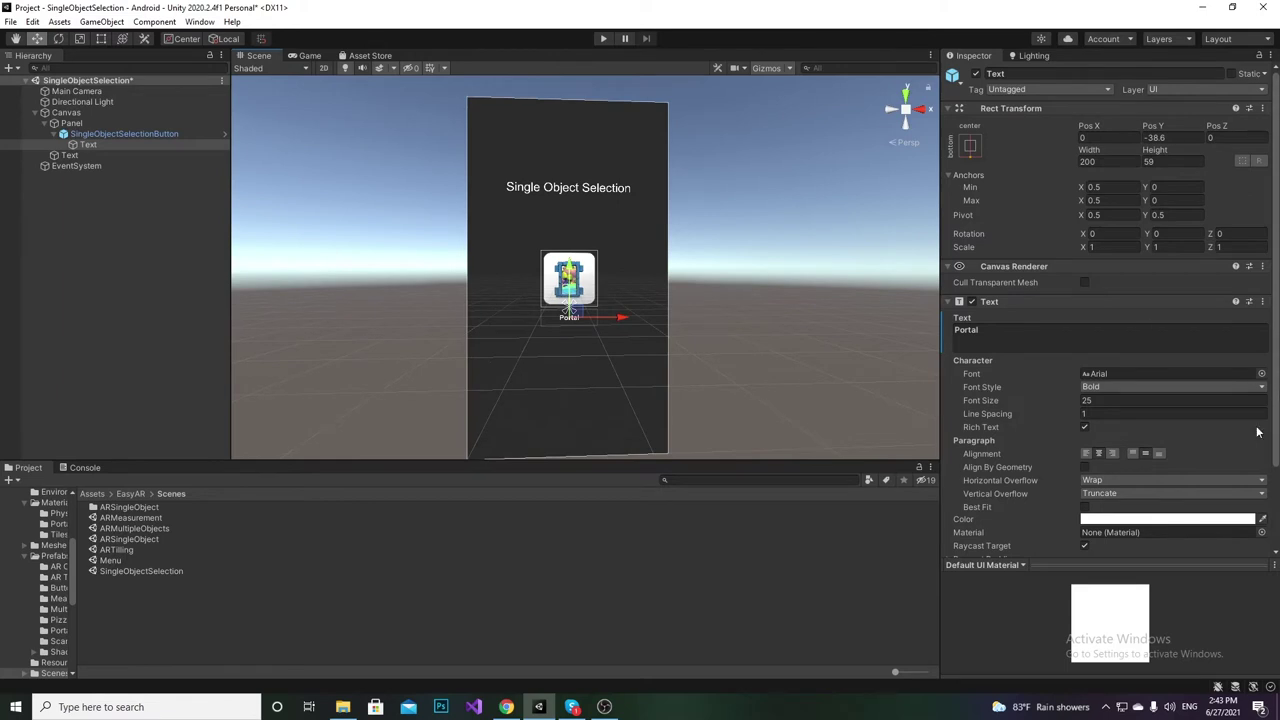
# Step: Examine the On Click event and Prefab Material Handler settings of the SingleObjectSelectionButton
pyautogui.scroll(-3, 1258, 432)
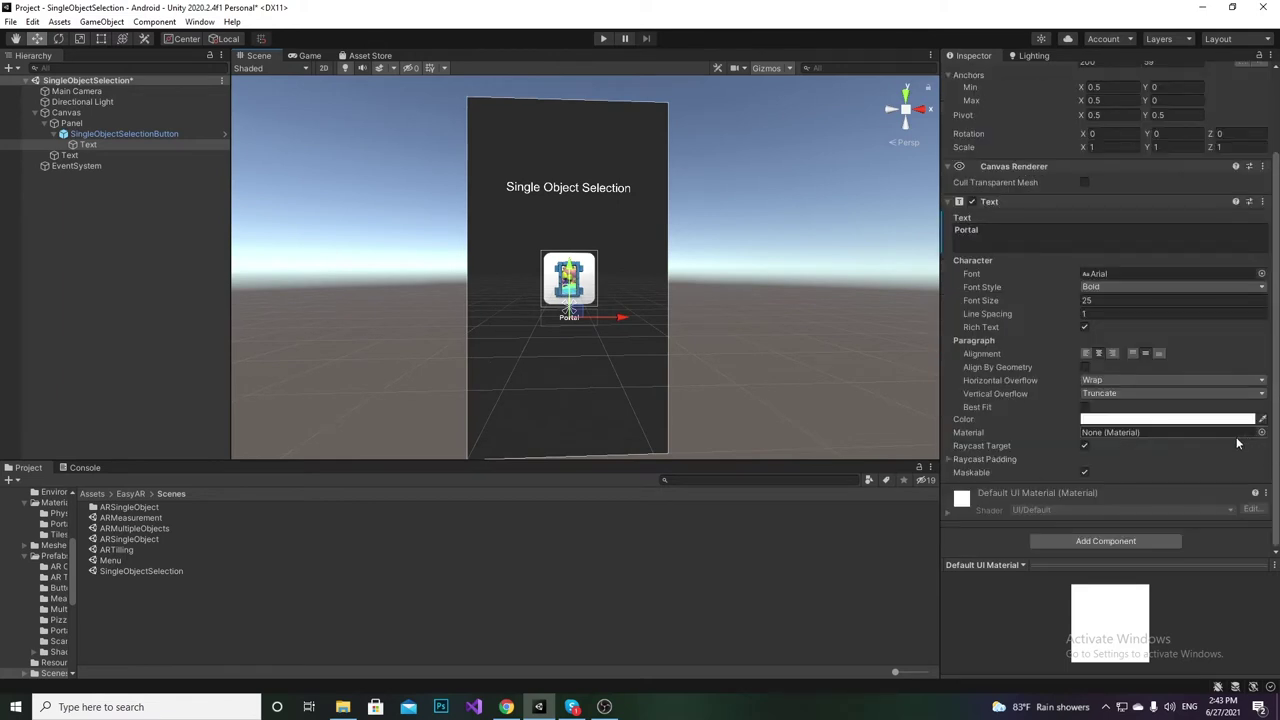
pyautogui.click(153, 134)
pyautogui.scroll(-5, 1148, 409)
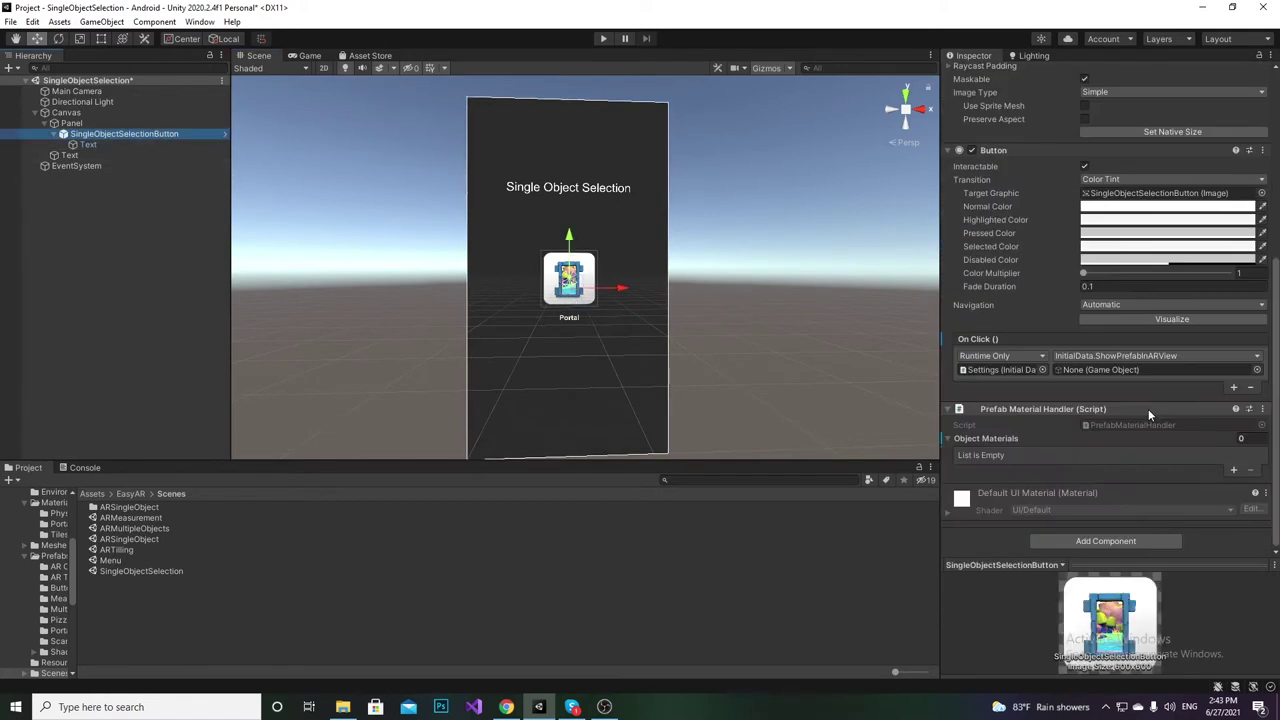
# Step: Open the ARPortal prefab from EasyAR's Prefabs/Portal folder for editing and inspect its door and environment
pyautogui.click(907, 675)
pyautogui.click(128, 494)
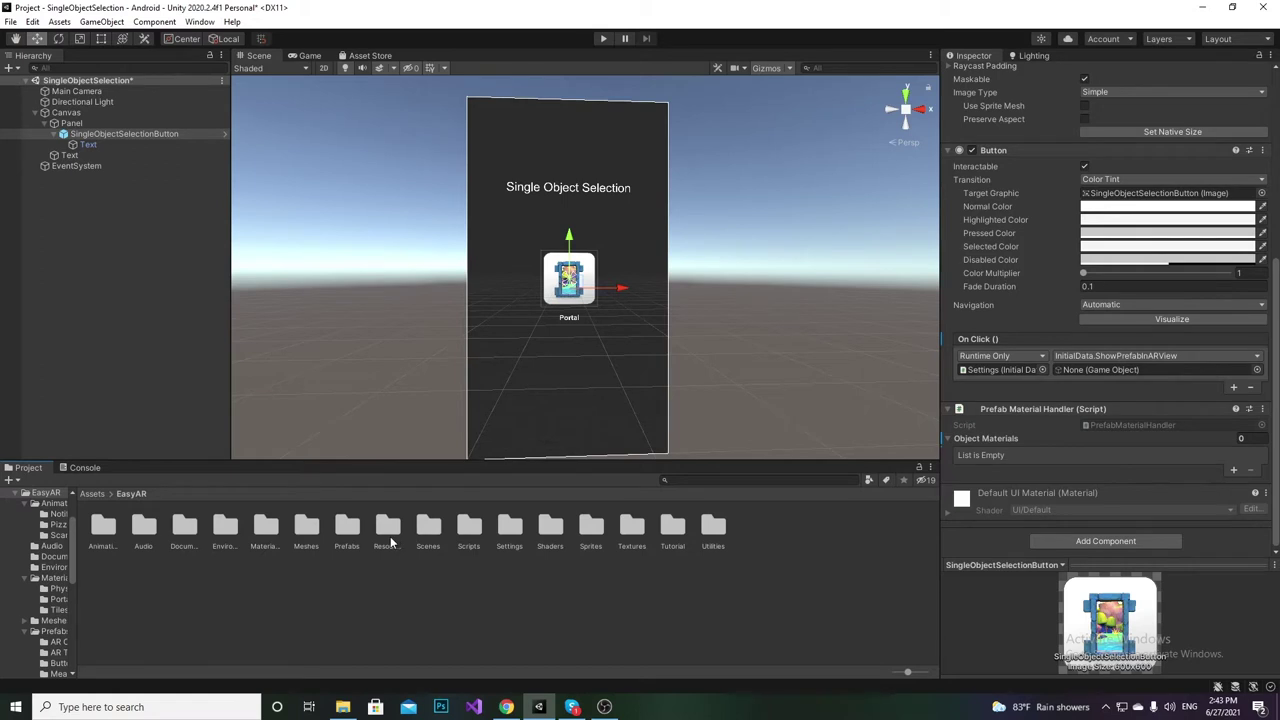
pyautogui.doubleClick(361, 537)
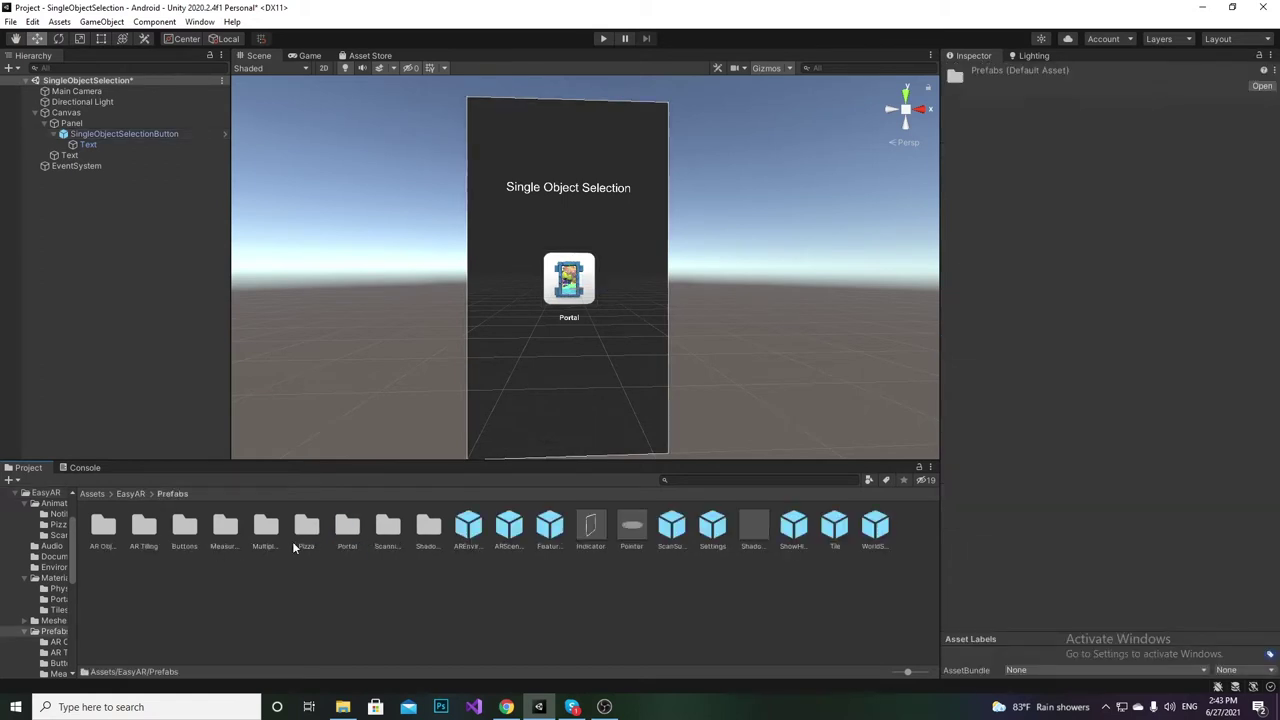
pyautogui.doubleClick(351, 533)
pyautogui.doubleClick(105, 528)
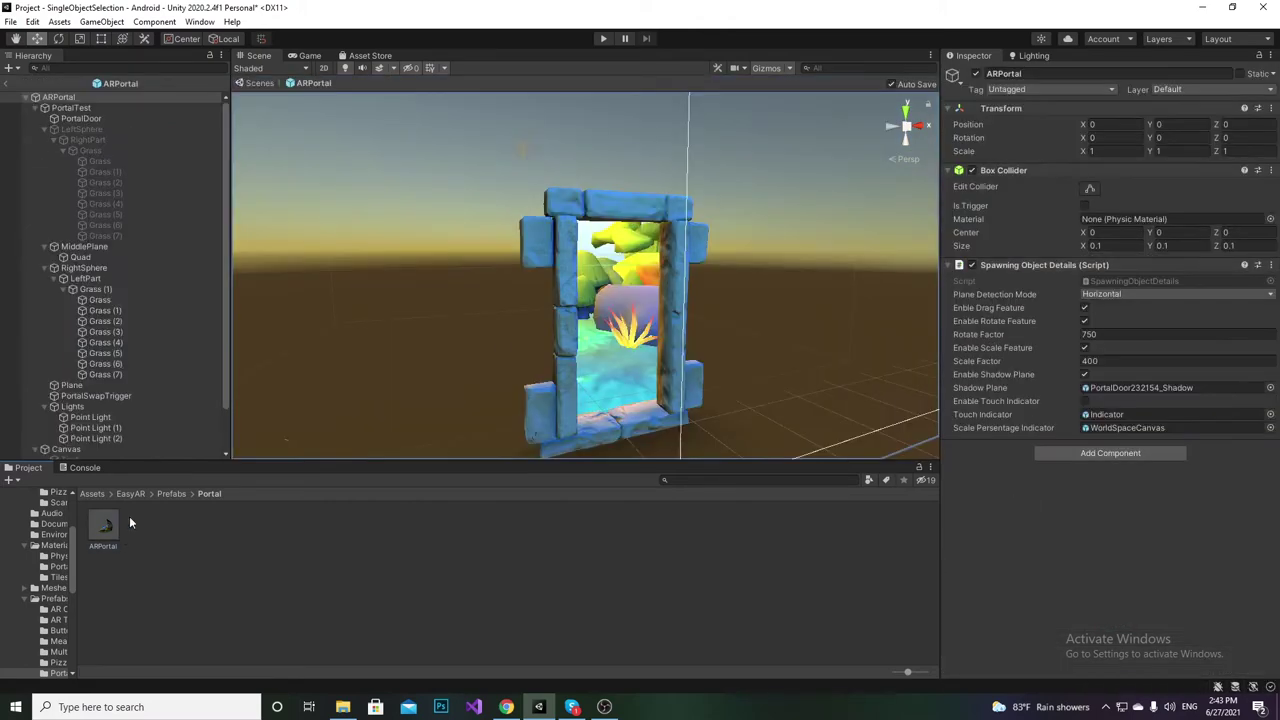
pyautogui.scroll(-10, 556, 301)
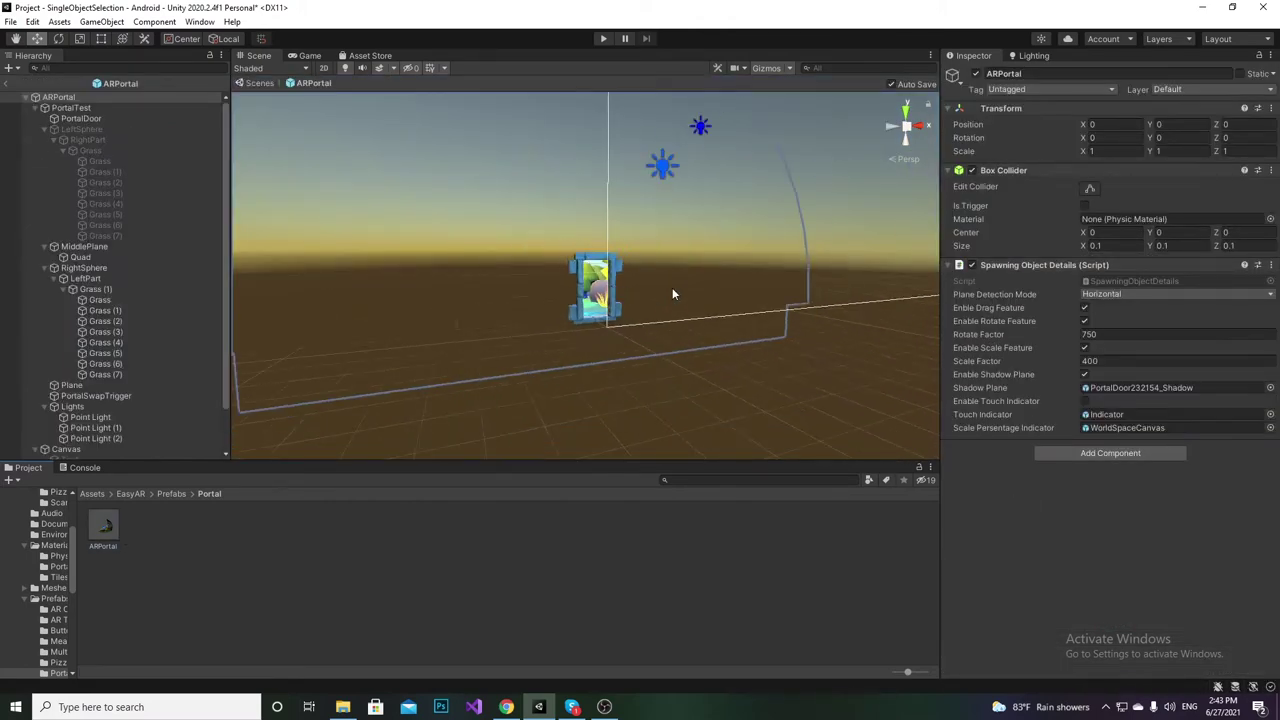
pyautogui.keyDown('alt'); pyautogui.moveTo(815, 261); pyautogui.dragTo(489, 294); pyautogui.keyUp('alt')
pyautogui.moveTo(690, 296); pyautogui.dragTo(520, 325, button='middle')
pyautogui.keyDown('alt'); pyautogui.moveTo(880, 280); pyautogui.dragTo(505, 318); pyautogui.keyUp('alt')
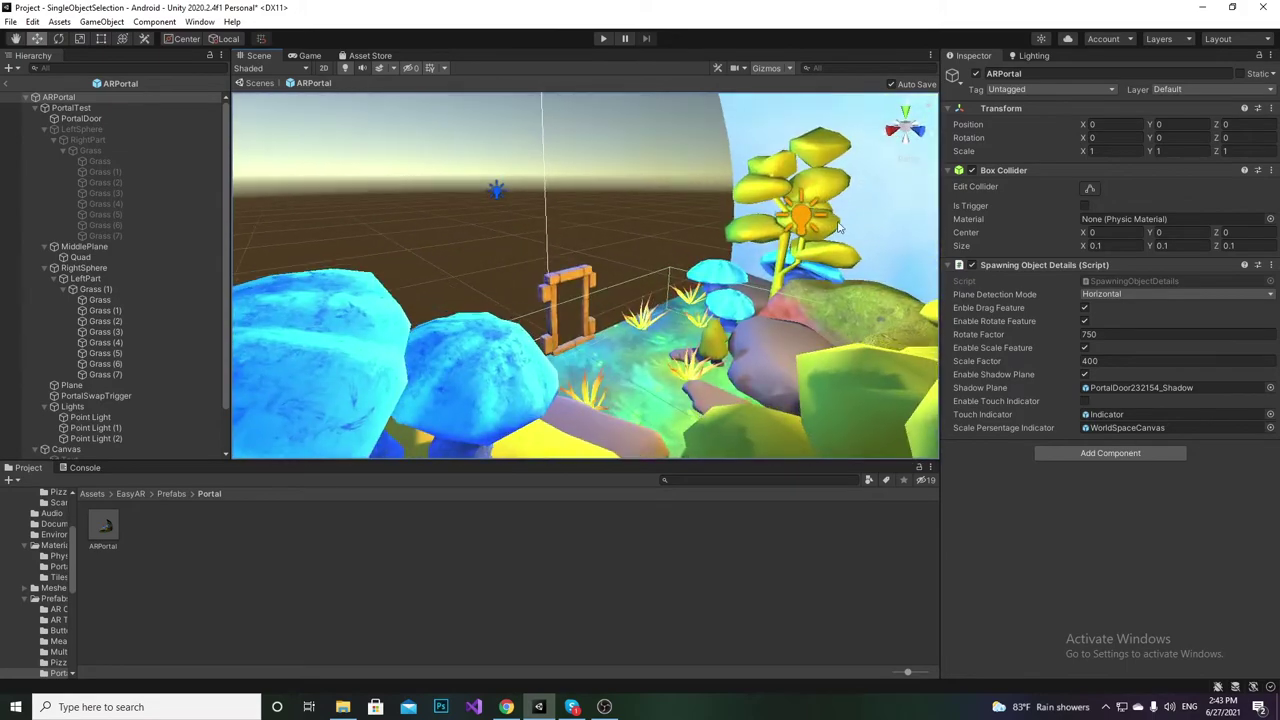
# Step: Activate the LeftSphere object in the ARPortal prefab and view the complete environment around the door
pyautogui.click(112, 129)
pyautogui.click(975, 74)
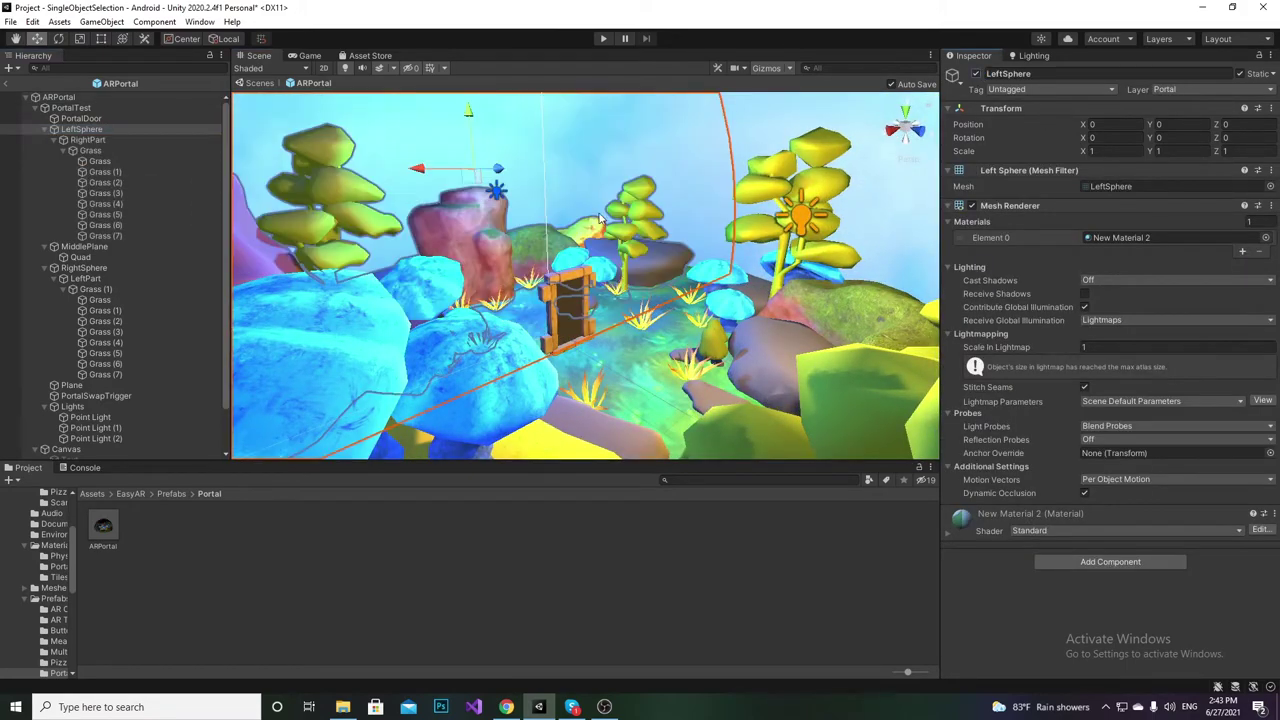
pyautogui.scroll(-3, 567, 223)
pyautogui.keyDown('alt'); pyautogui.moveTo(567, 223); pyautogui.dragTo(735, 227); pyautogui.keyUp('alt')
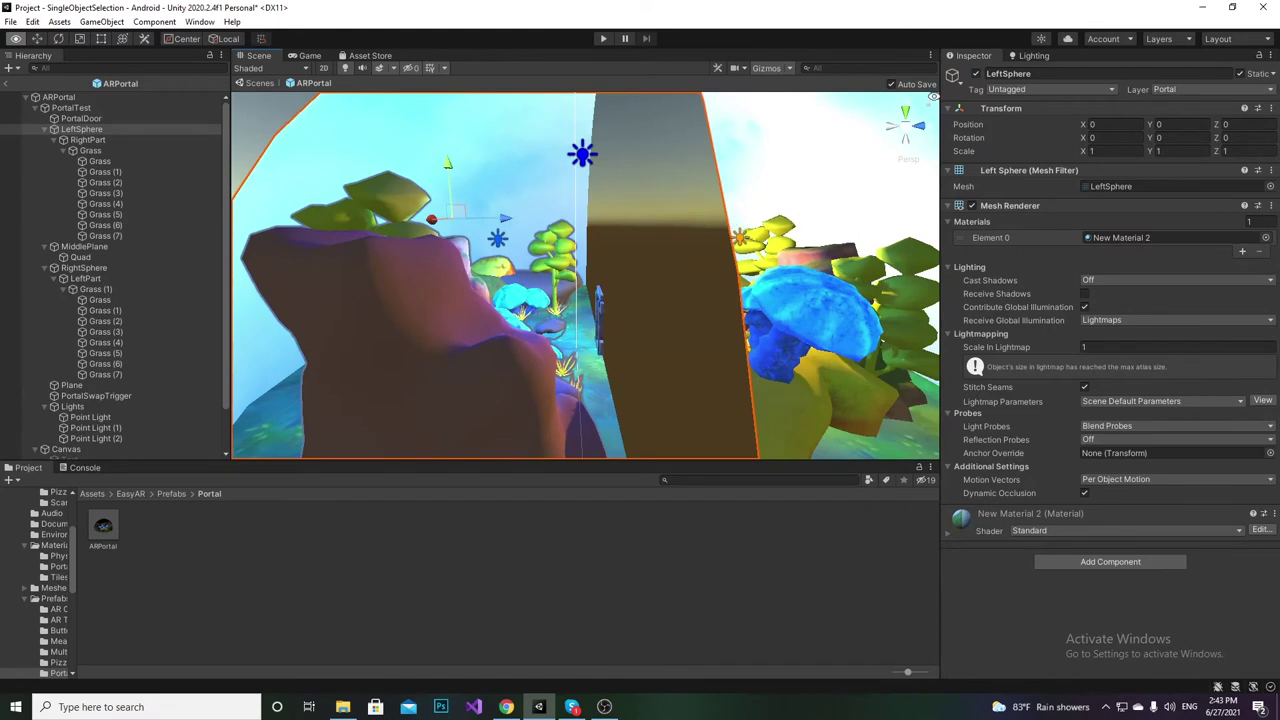
# Step: Deactivate LeftSphere and inspect the half of the environment behind the portal door
pyautogui.click(975, 73)
pyautogui.keyDown('alt'); pyautogui.moveTo(637, 165); pyautogui.dragTo(380, 236); pyautogui.keyUp('alt')
pyautogui.scroll(6, 669, 237)
pyautogui.scroll(6, 640, 236)
pyautogui.scroll(-3, 571, 266)
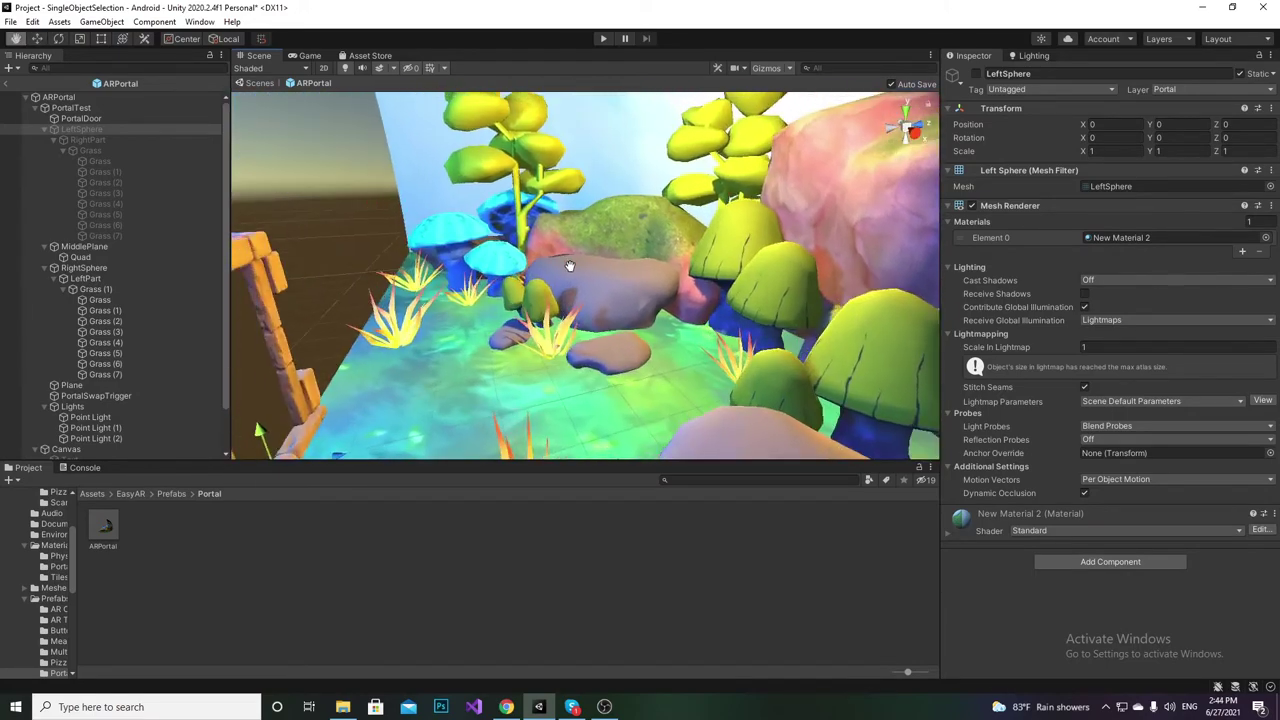
pyautogui.keyDown('alt'); pyautogui.moveTo(571, 266); pyautogui.dragTo(410, 160); pyautogui.keyUp('alt')
# Step: Make LeftSphere active again so both halves of the portal environment are enabled
pyautogui.click(977, 73)
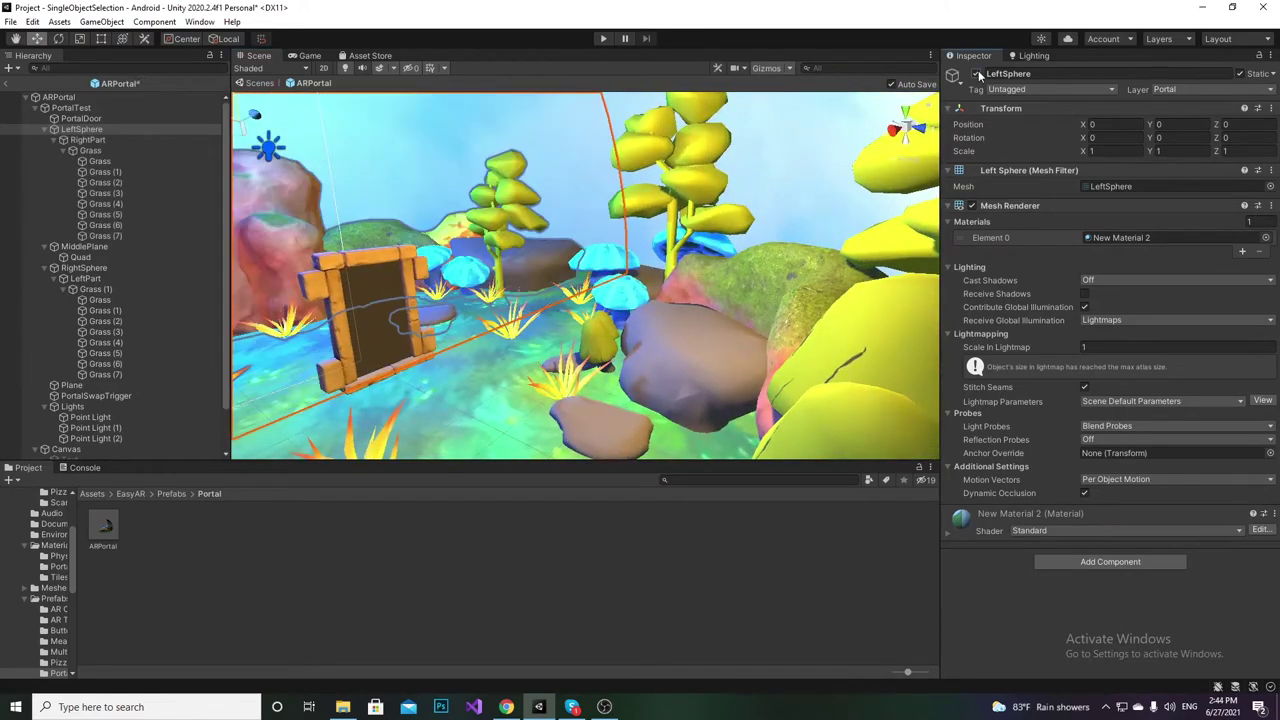
pyautogui.moveTo(470, 190); pyautogui.dragTo(519, 214, button='middle')
pyautogui.keyDown('alt'); pyautogui.moveTo(519, 214); pyautogui.dragTo(595, 218); pyautogui.keyUp('alt')
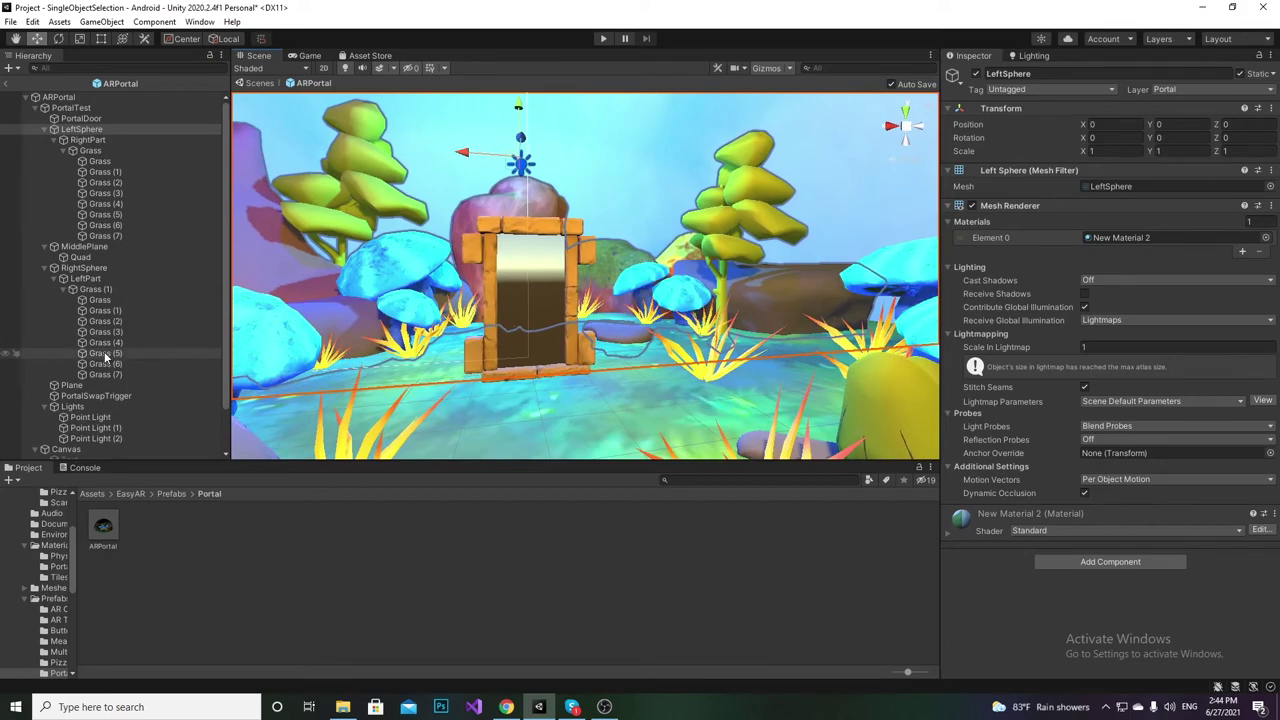
# Step: Select PortalSwapTrigger and examine its trigger collider and Player Handler references around the portal door
pyautogui.click(129, 395)
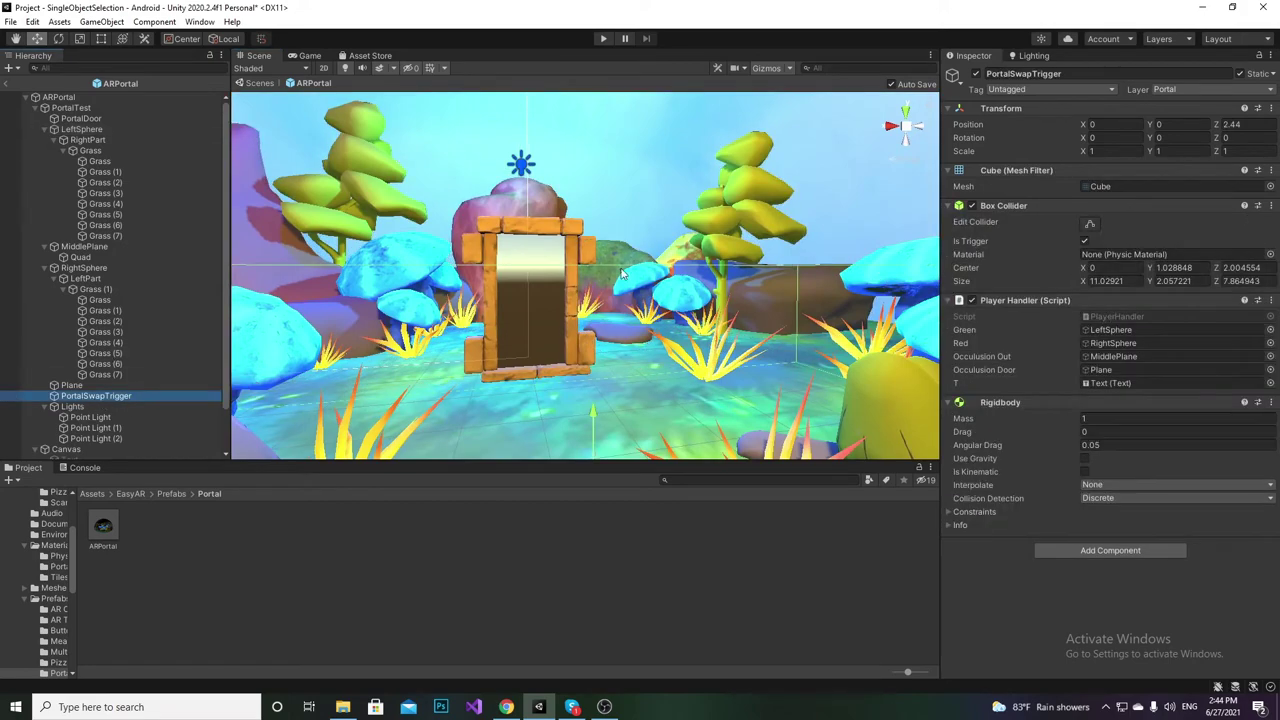
pyautogui.moveTo(621, 272)
pyautogui.keyDown('alt'); pyautogui.mouseDown()
pyautogui.moveTo(453, 263)
pyautogui.moveTo(545, 249)
pyautogui.moveTo(612, 287)
pyautogui.mouseUp(); pyautogui.keyUp('alt')
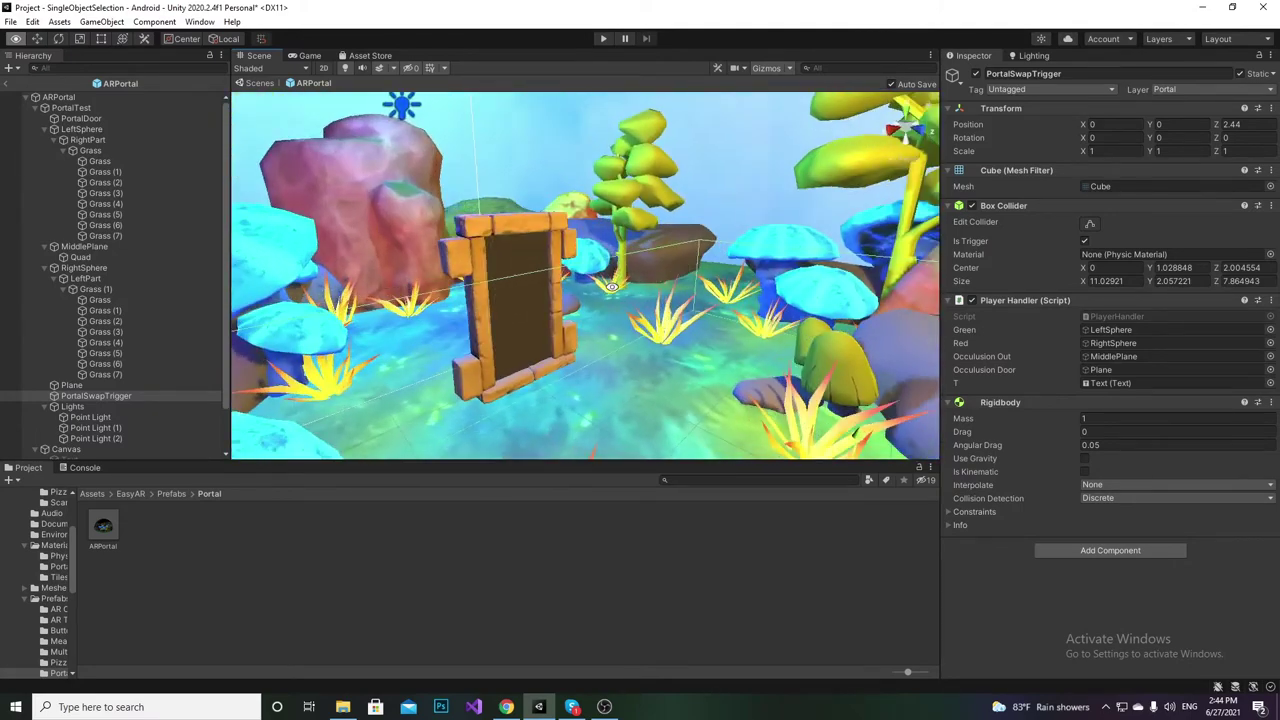
pyautogui.scroll(6, 480, 231)
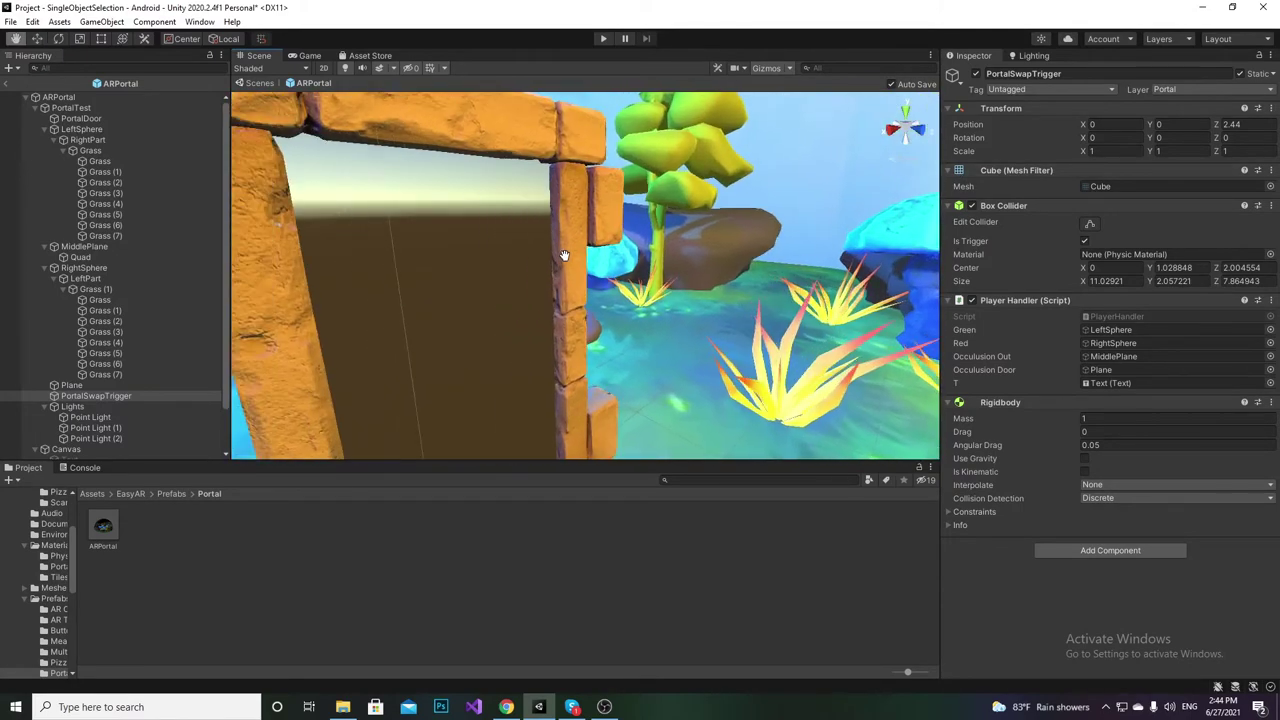
# Step: Deactivate the LeftSphere object in the ARPortal prefab and view the portal door from the front
pyautogui.moveTo(565, 256); pyautogui.dragTo(854, 183, button='middle')
pyautogui.scroll(-5, 597, 140)
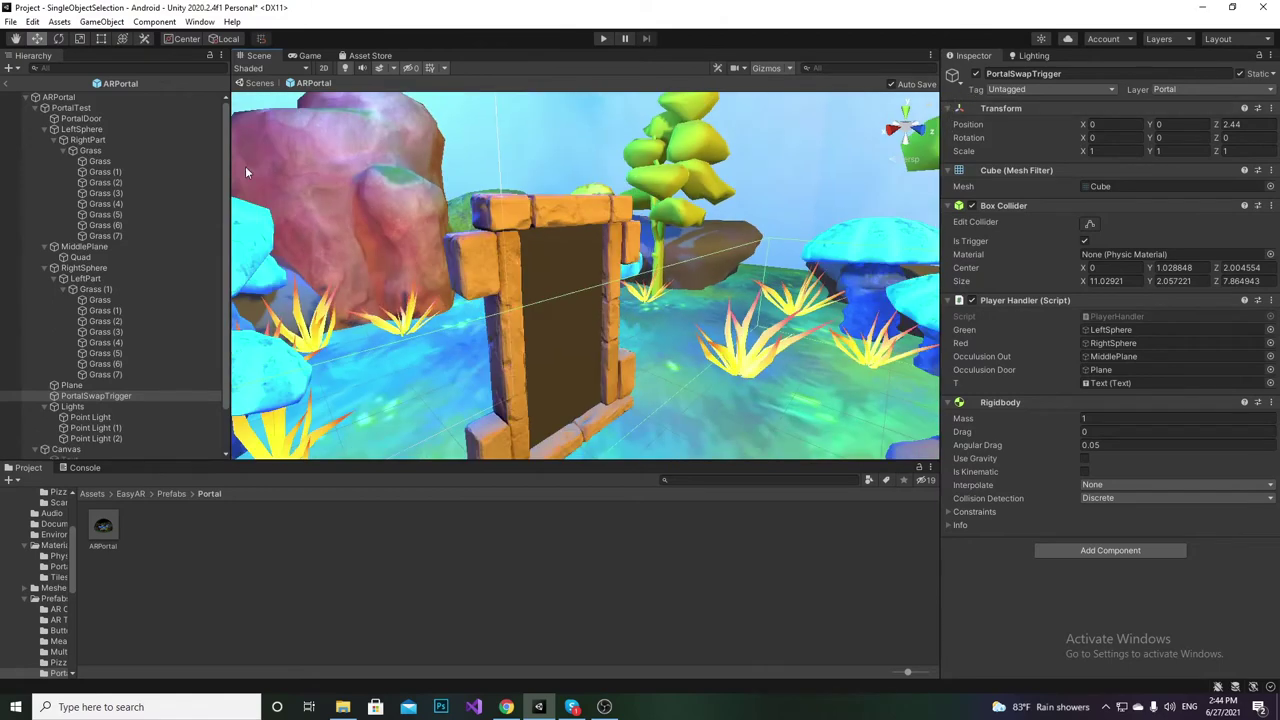
pyautogui.click(84, 129)
pyautogui.hotkey('alt', 'shift', 'a')
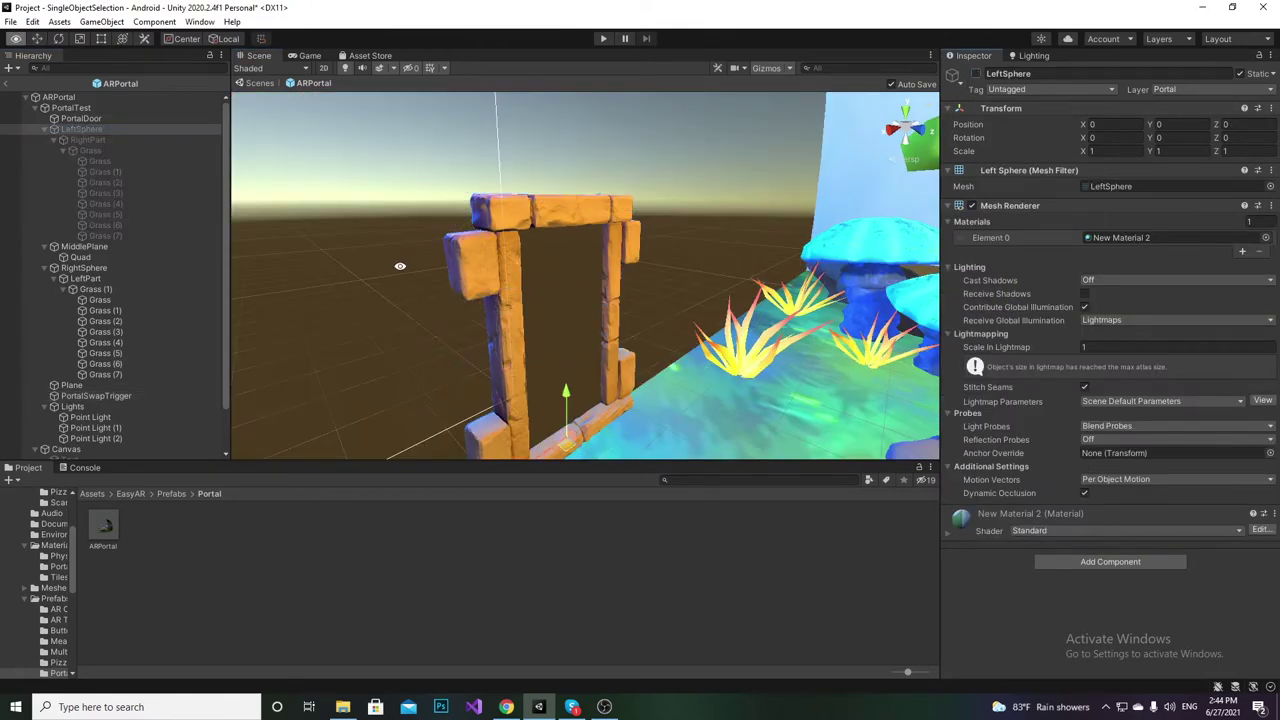
pyautogui.keyDown('alt'); pyautogui.moveTo(400, 266); pyautogui.dragTo(800, 262); pyautogui.keyUp('alt')
pyautogui.scroll(-4, 594, 244)
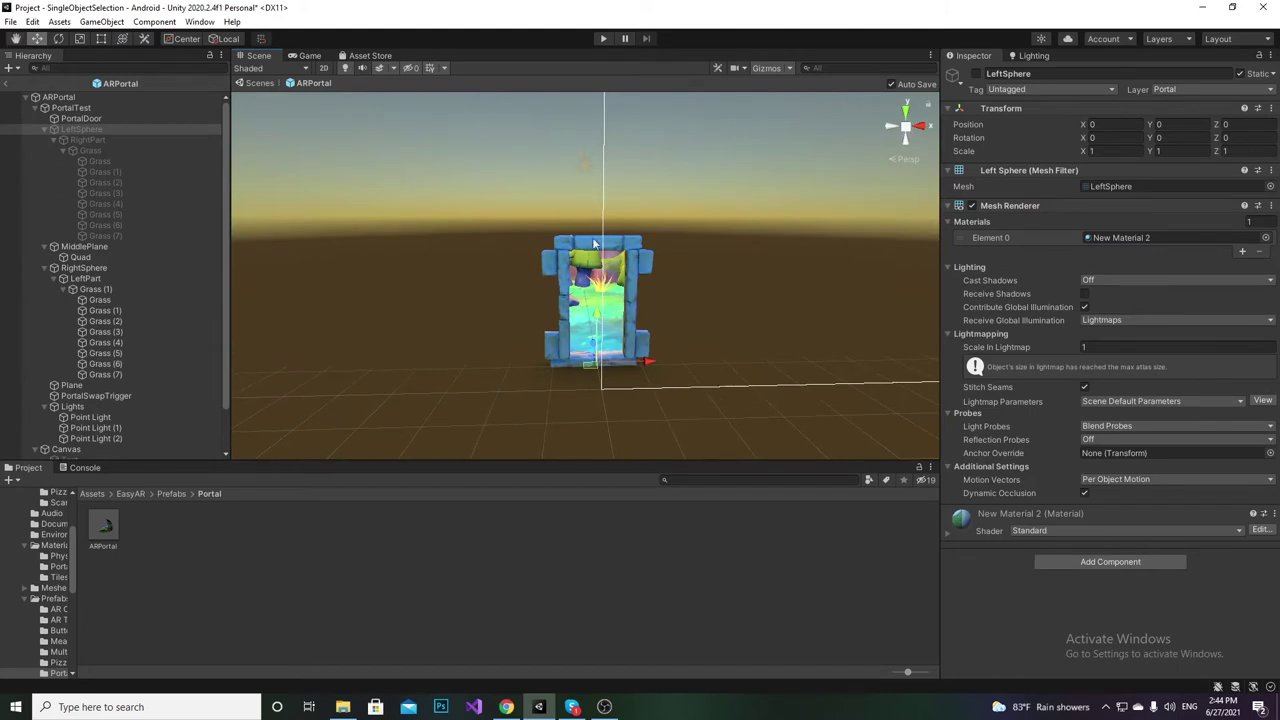
# Step: Select MiddlePlane and examine how its AR/Occlusion surface surrounds the portal door
pyautogui.scroll(-3, 661, 255)
pyautogui.keyDown('alt'); pyautogui.moveTo(661, 255); pyautogui.dragTo(586, 287); pyautogui.keyUp('alt')
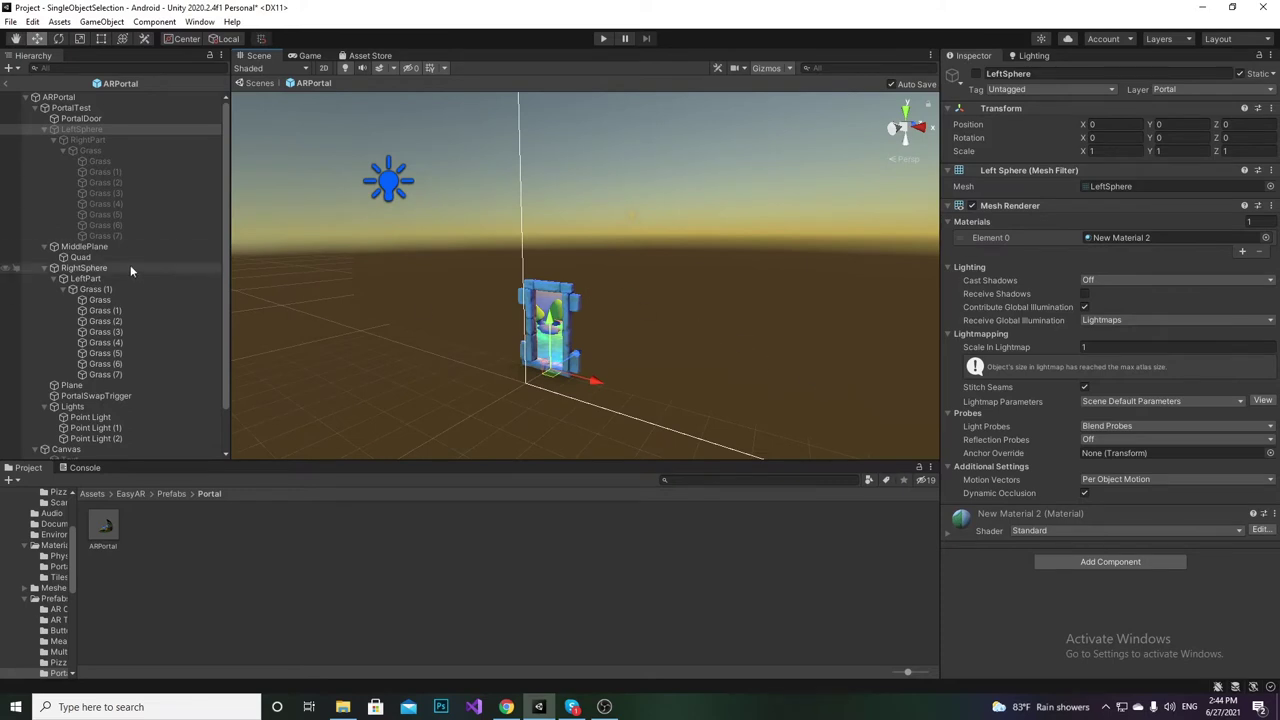
pyautogui.click(95, 247)
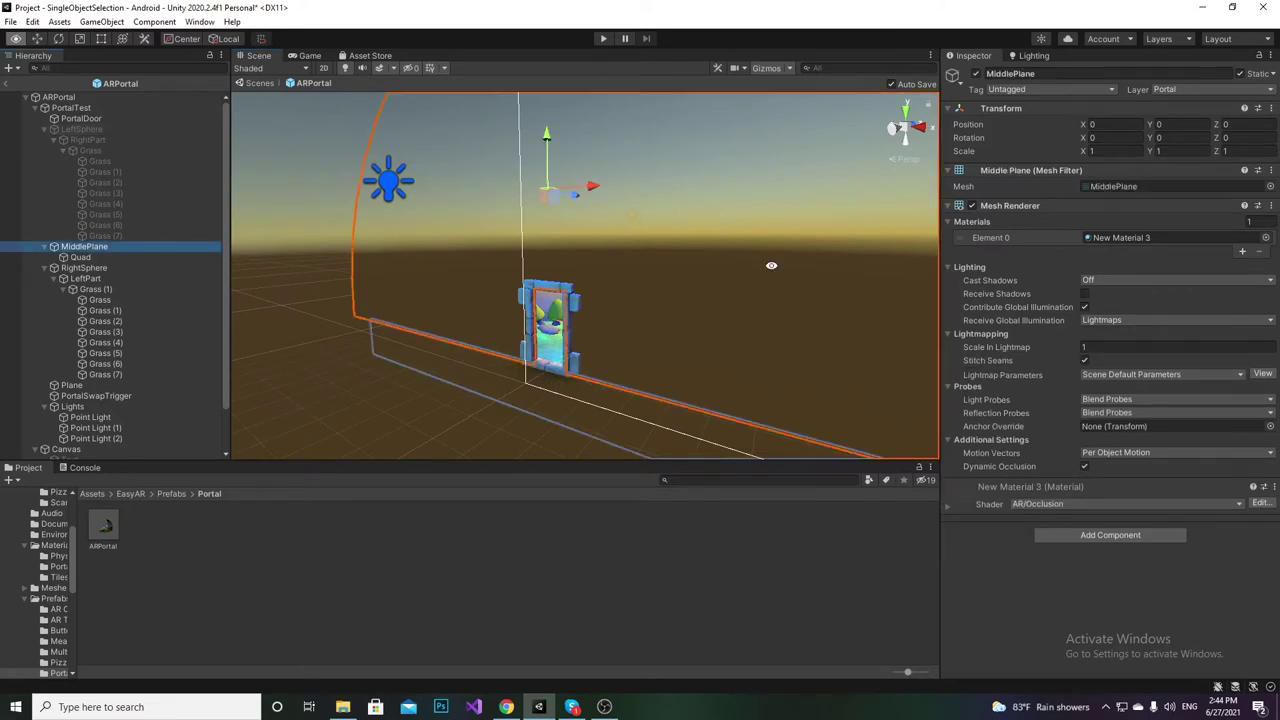
pyautogui.keyDown('alt'); pyautogui.moveTo(772, 266); pyautogui.dragTo(734, 284); pyautogui.keyUp('alt')
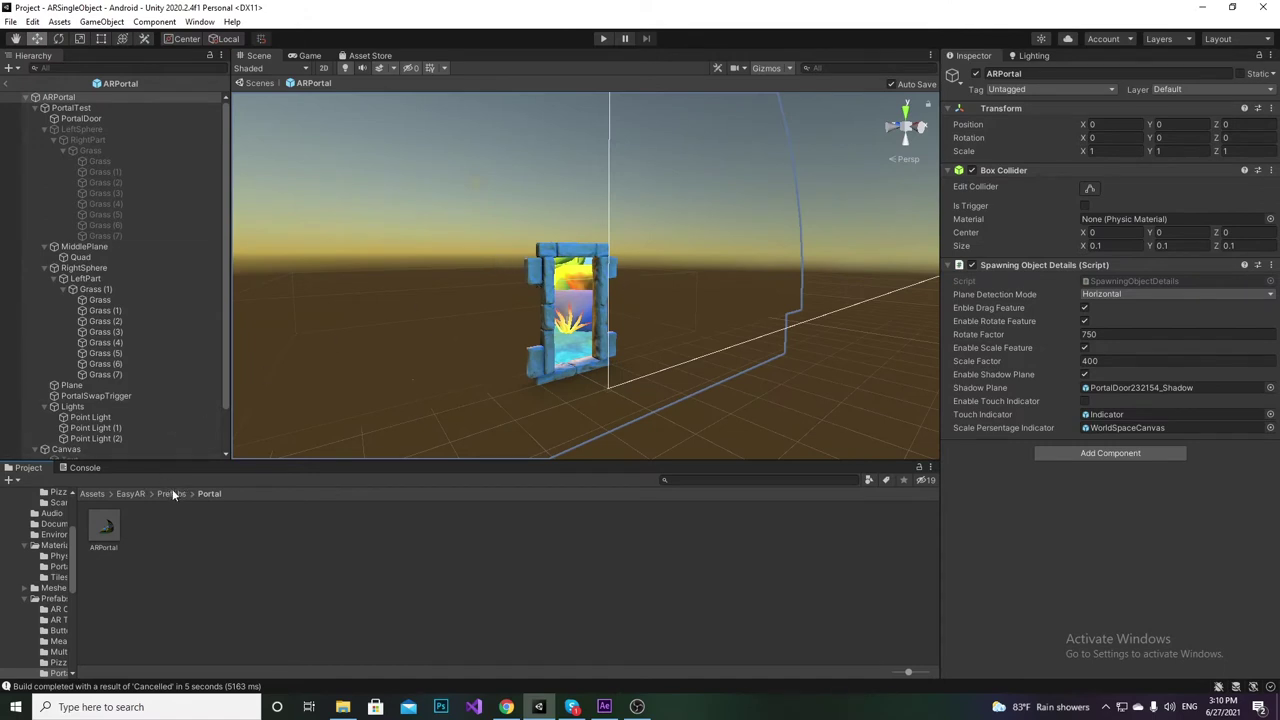
# Step: Open the ARSingleObject scene from EasyAR/Scenes and expand its hierarchy down to the AR Camera
pyautogui.click(131, 494)
pyautogui.doubleClick(448, 541)
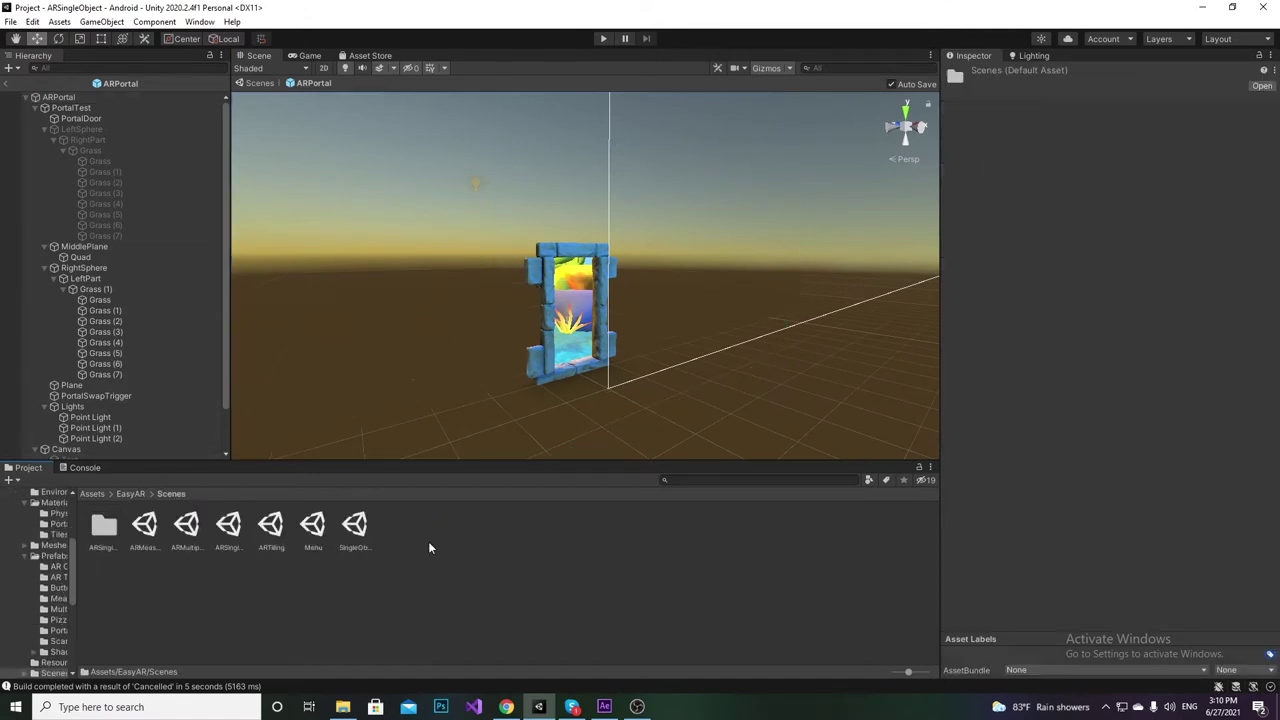
pyautogui.doubleClick(230, 528)
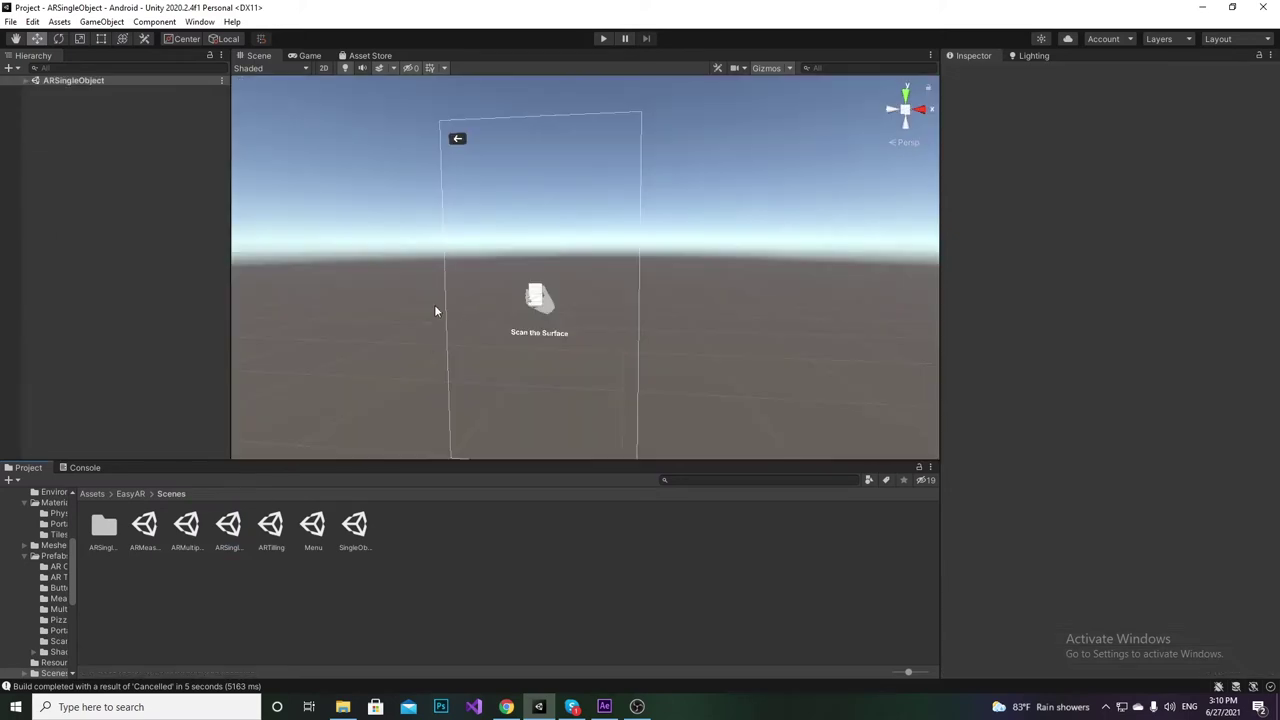
pyautogui.click(25, 80)
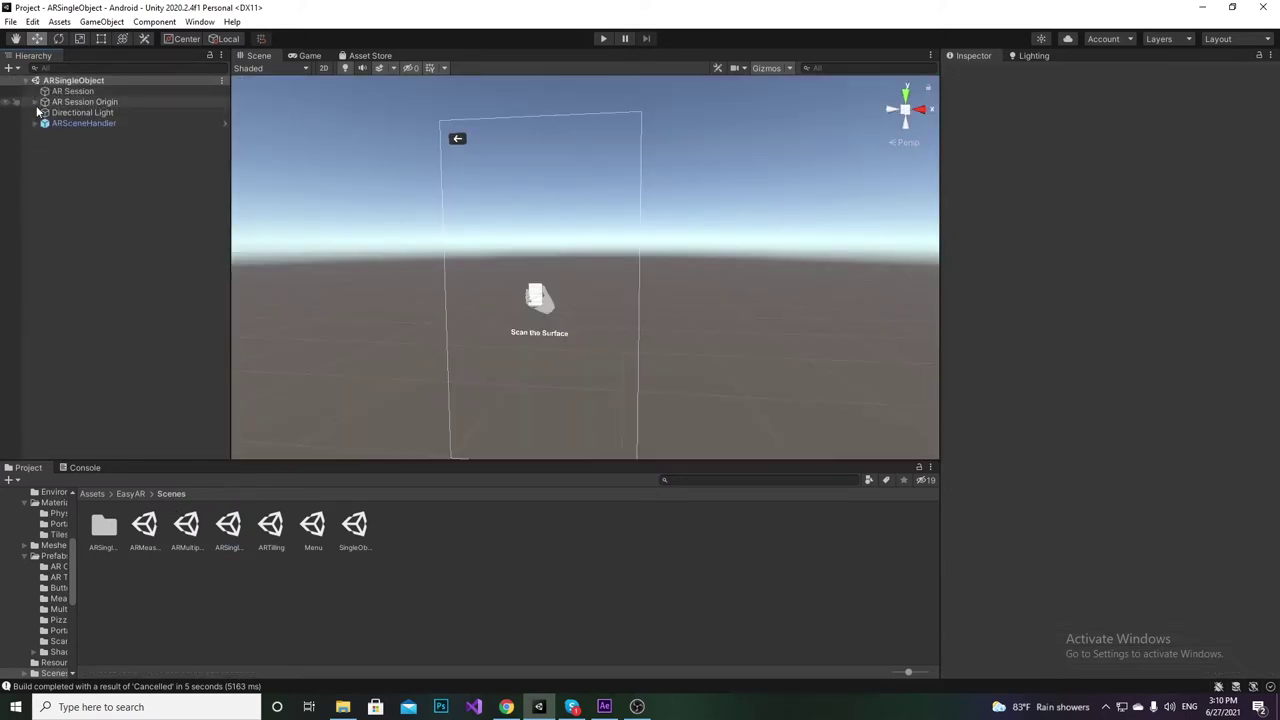
pyautogui.click(35, 102)
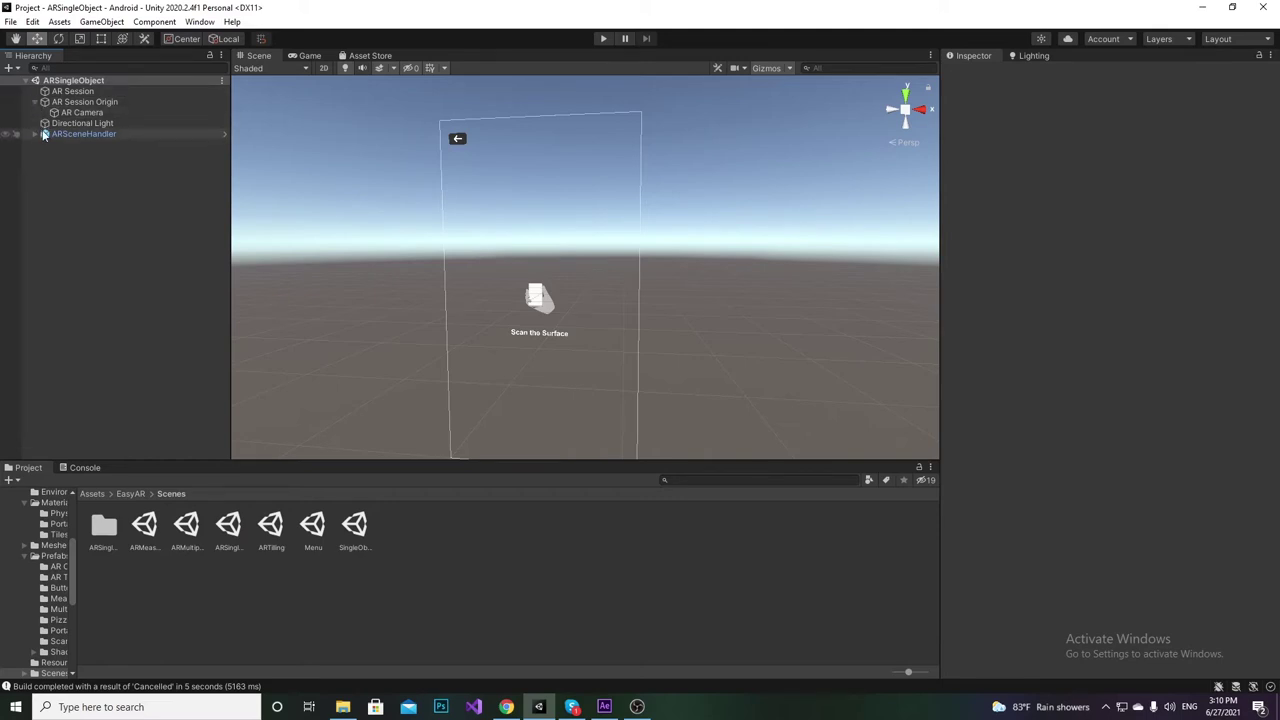
pyautogui.click(35, 134)
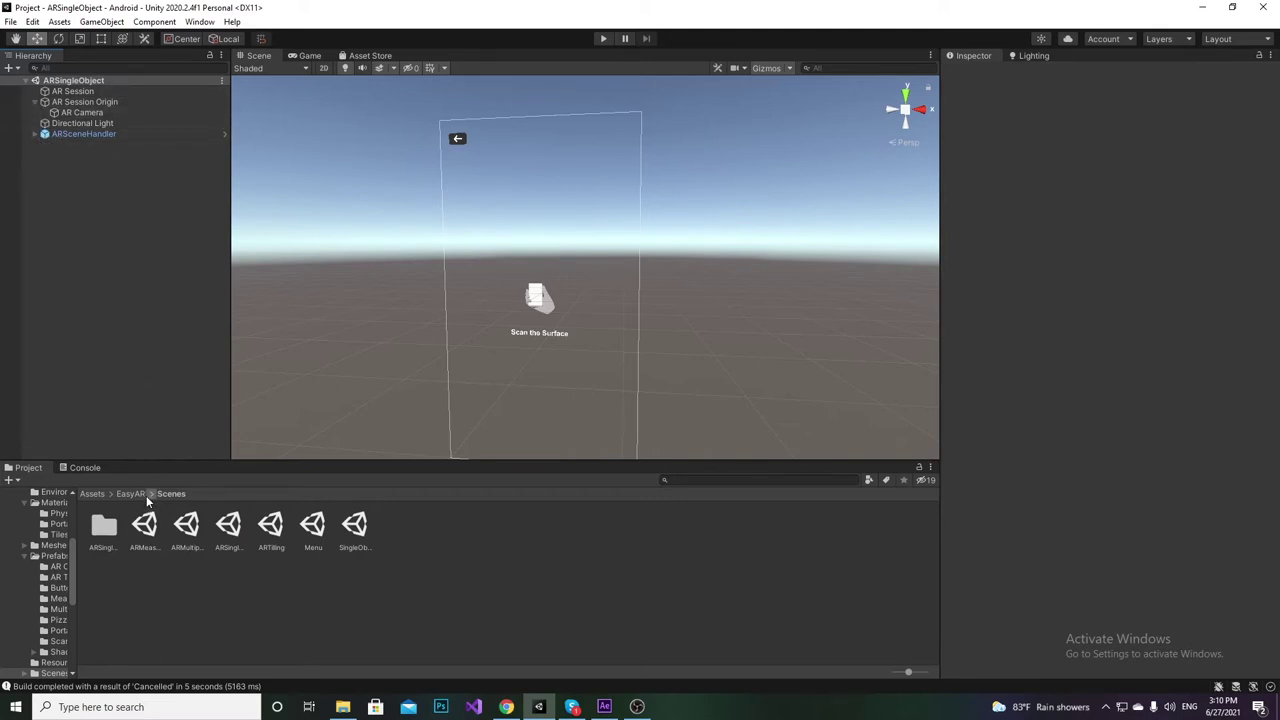
# Step: Add the ARPortal prefab from EasyAR/Prefabs/Portal to the ARSingleObject scene and expand its child objects
pyautogui.click(138, 495)
pyautogui.doubleClick(350, 534)
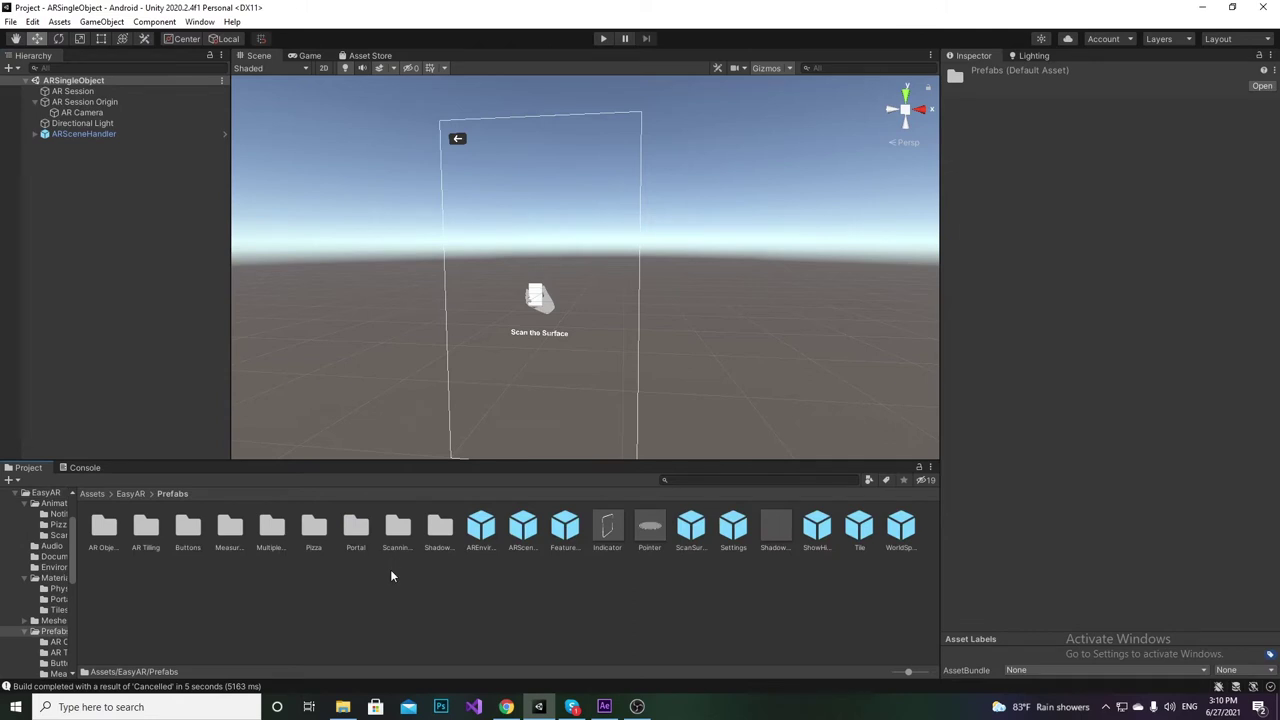
pyautogui.doubleClick(356, 530)
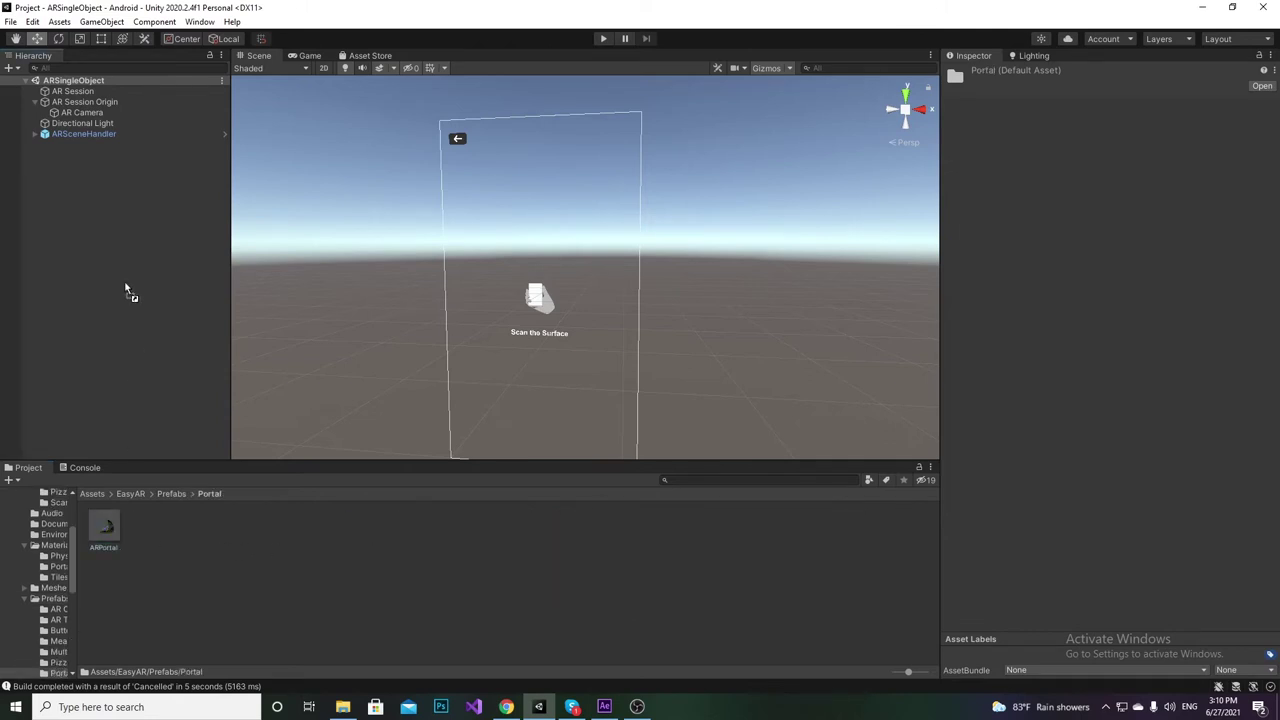
pyautogui.moveTo(127, 292); pyautogui.dragTo(127, 259)
pyautogui.click(36, 145)
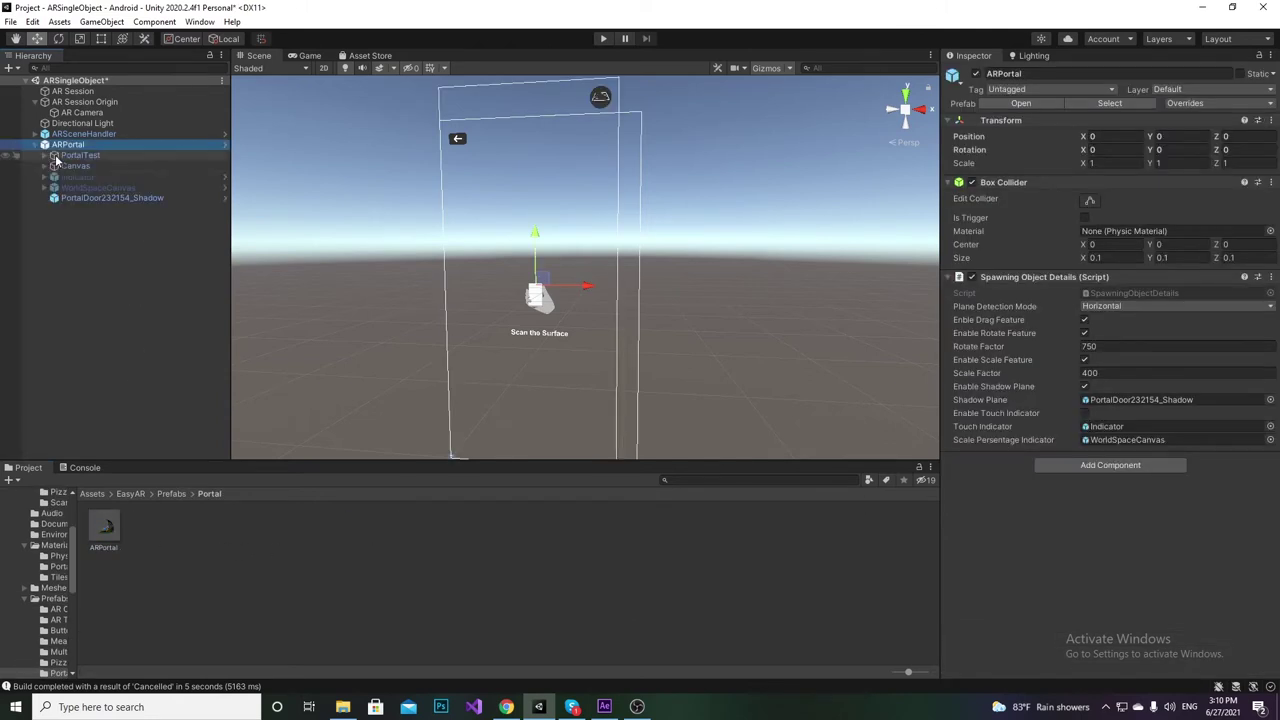
# Step: Frame PortalTest in the scene and inspect the portal door and the half environment behind it
pyautogui.click(75, 165)
pyautogui.click(80, 155)
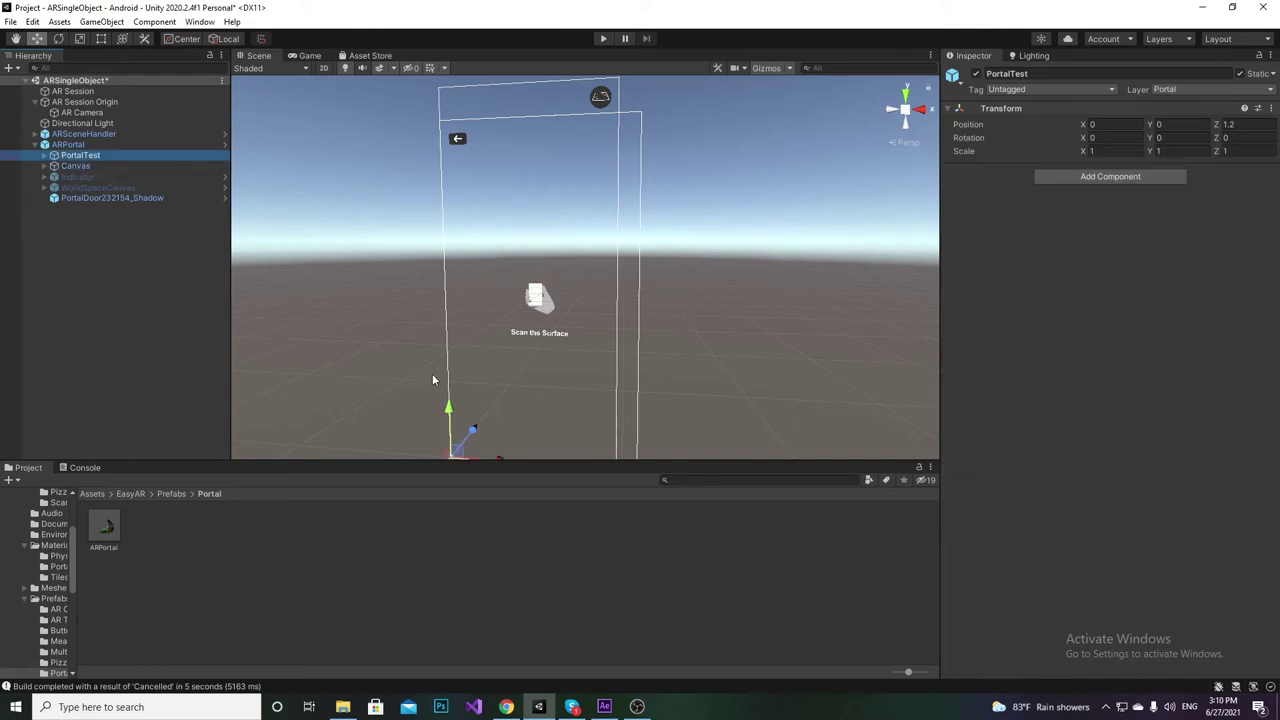
pyautogui.press('f')
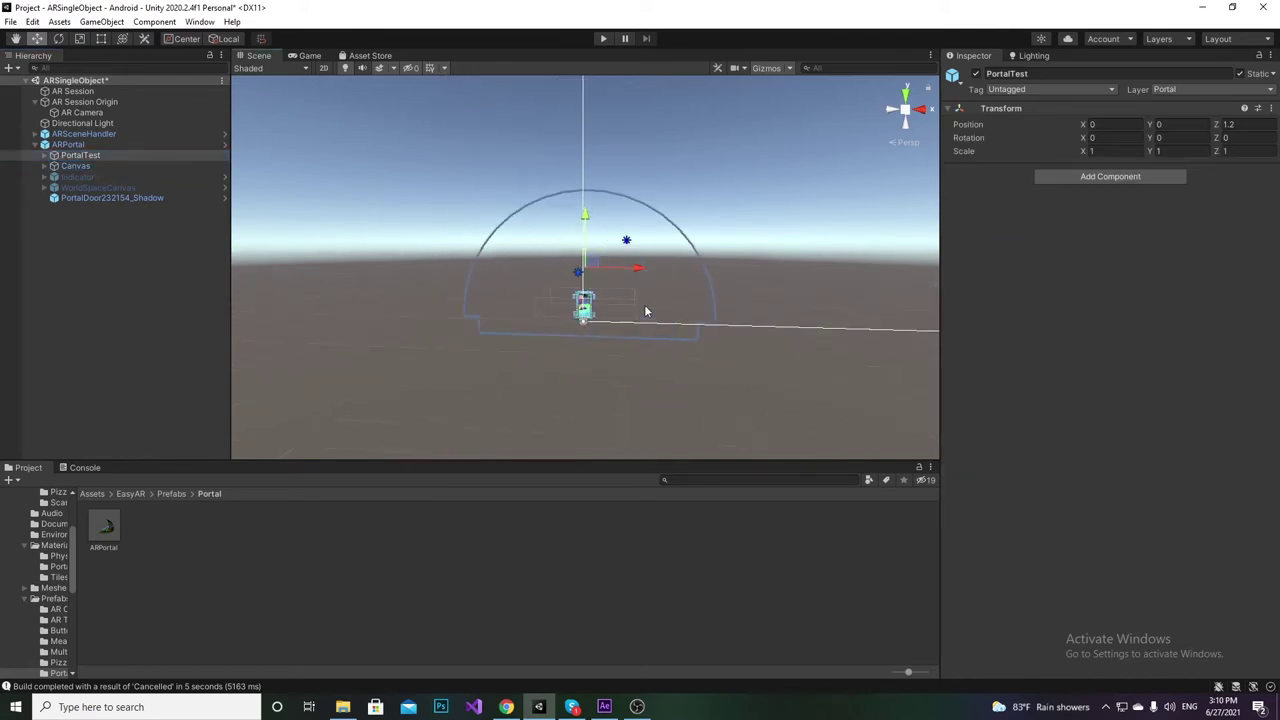
pyautogui.keyDown('alt'); pyautogui.moveTo(706, 283); pyautogui.dragTo(790, 350); pyautogui.keyUp('alt')
pyautogui.moveTo(790, 350); pyautogui.dragTo(733, 320, button='middle')
pyautogui.keyDown('alt'); pyautogui.moveTo(733, 320); pyautogui.dragTo(810, 357, button='right'); pyautogui.keyUp('alt')
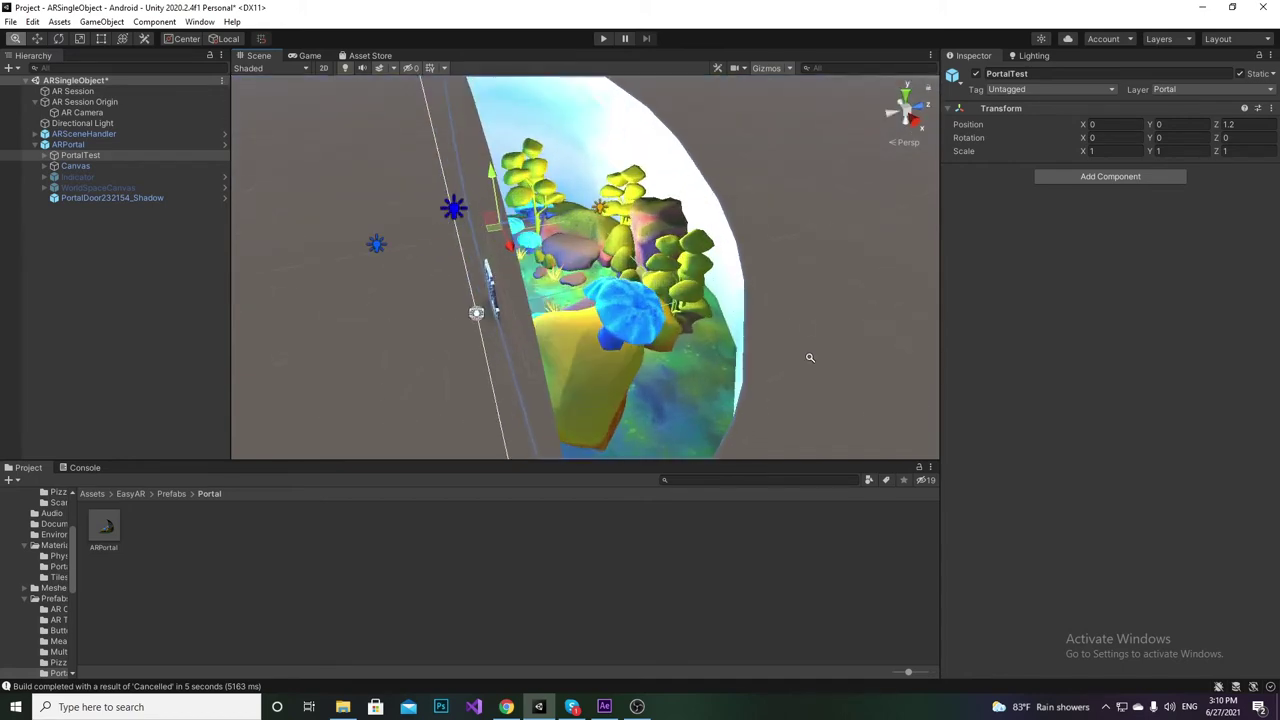
pyautogui.keyDown('alt'); pyautogui.moveTo(810, 357); pyautogui.dragTo(620, 202); pyautogui.keyUp('alt')
# Step: Select the AR Camera and examine its placement and view relative to the portal door
pyautogui.click(90, 112)
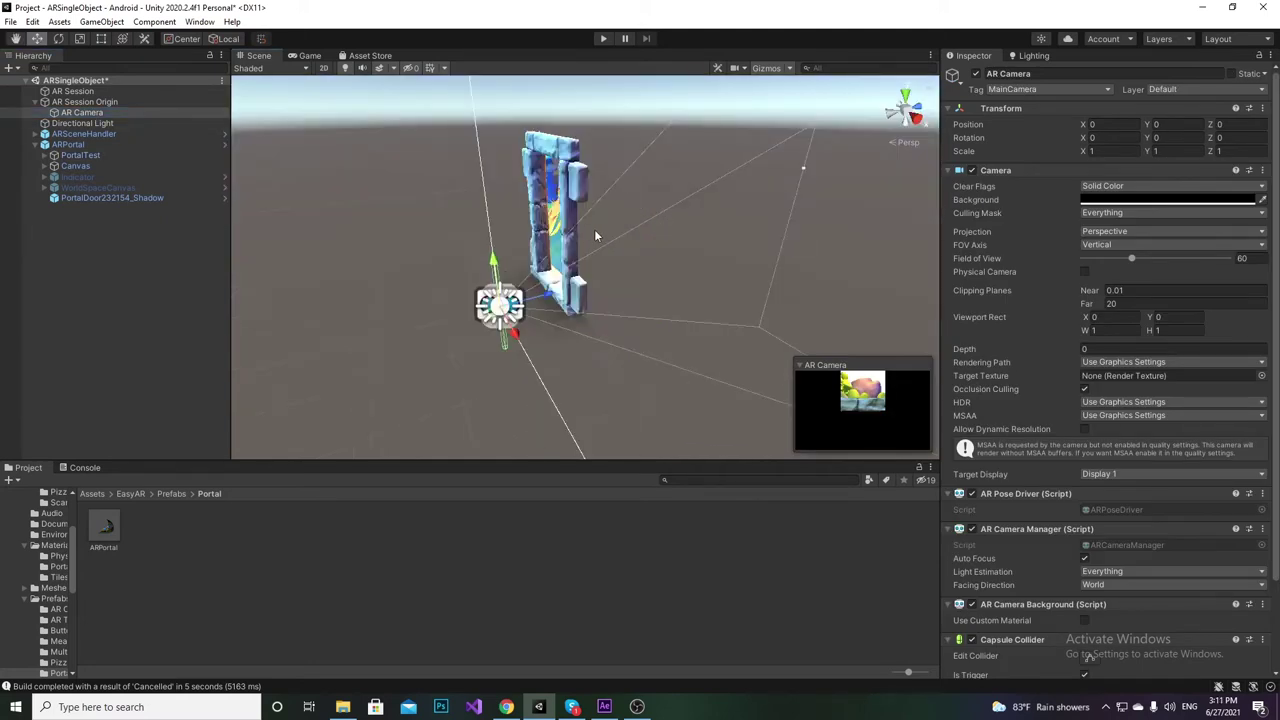
pyautogui.scroll(-3, 590, 235)
pyautogui.keyDown('alt'); pyautogui.moveTo(563, 232); pyautogui.dragTo(711, 271); pyautogui.keyUp('alt')
pyautogui.keyDown('alt'); pyautogui.moveTo(576, 262); pyautogui.dragTo(602, 270, button='right'); pyautogui.keyUp('alt')
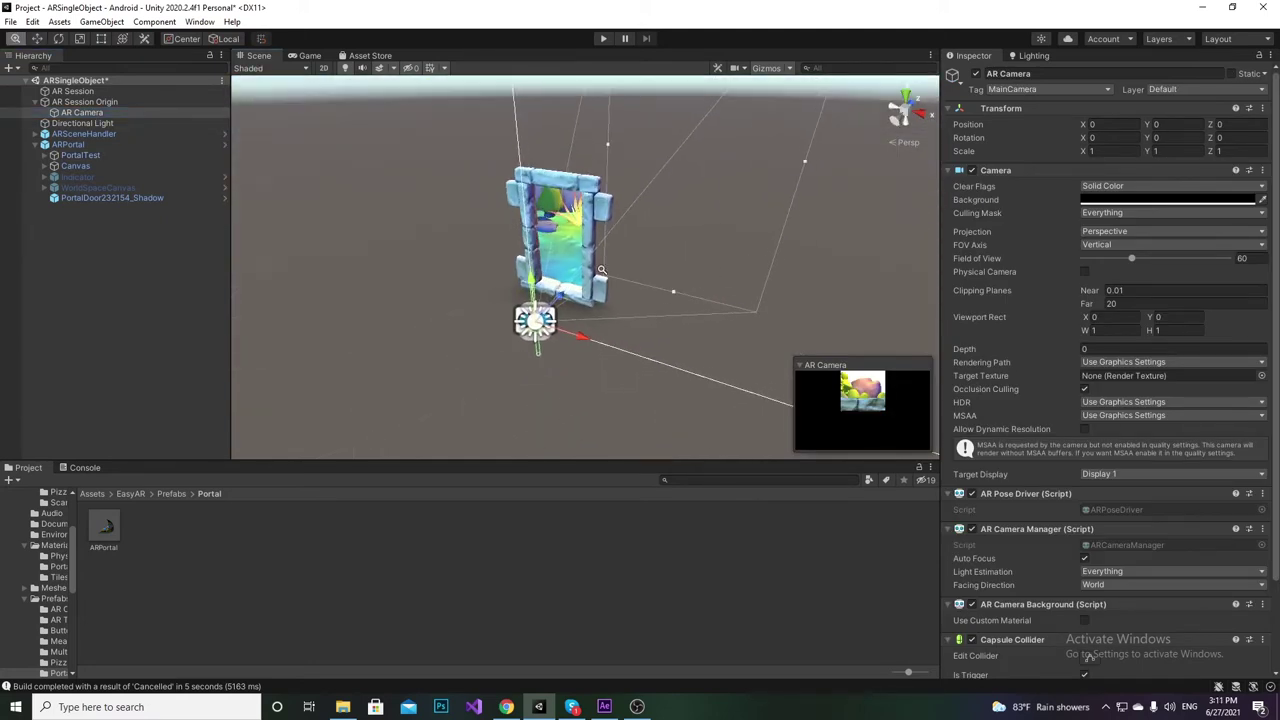
pyautogui.keyDown('alt'); pyautogui.moveTo(602, 270); pyautogui.dragTo(330, 212); pyautogui.keyUp('alt')
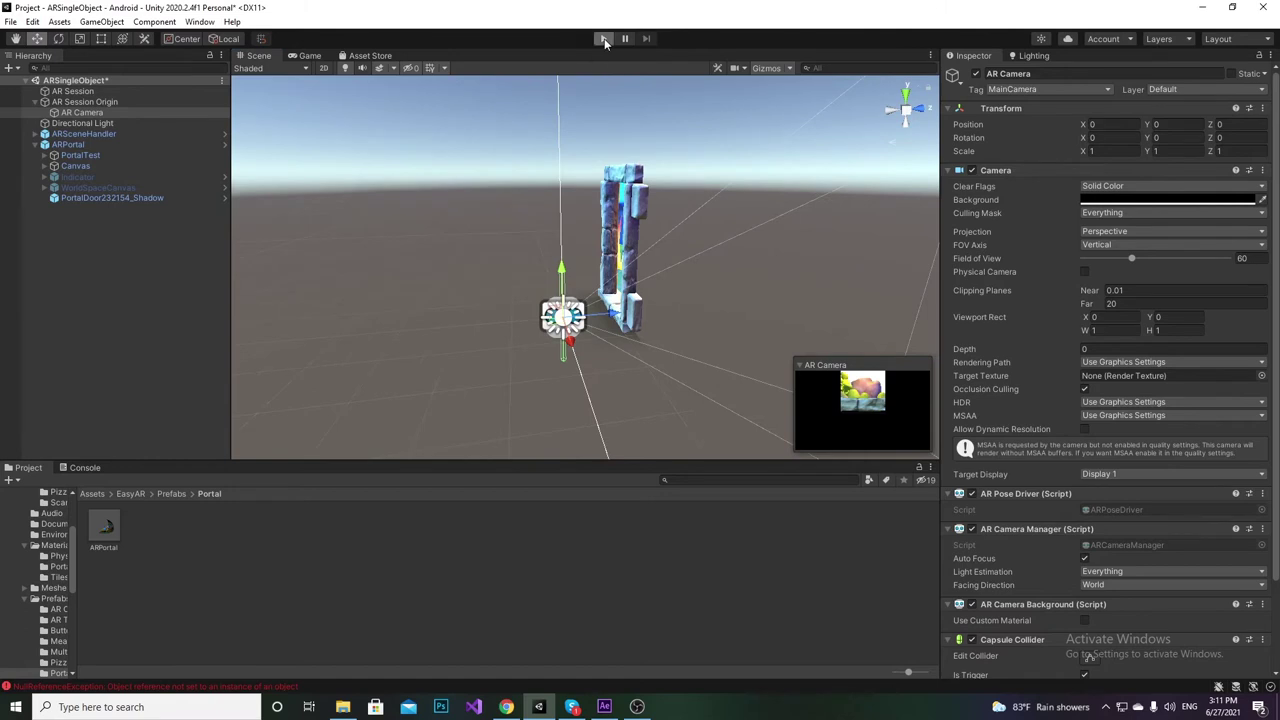
# Step: Run the scene and, in the Scene view, move the AR Camera along Z through the portal door to 1.751
pyautogui.click(604, 38)
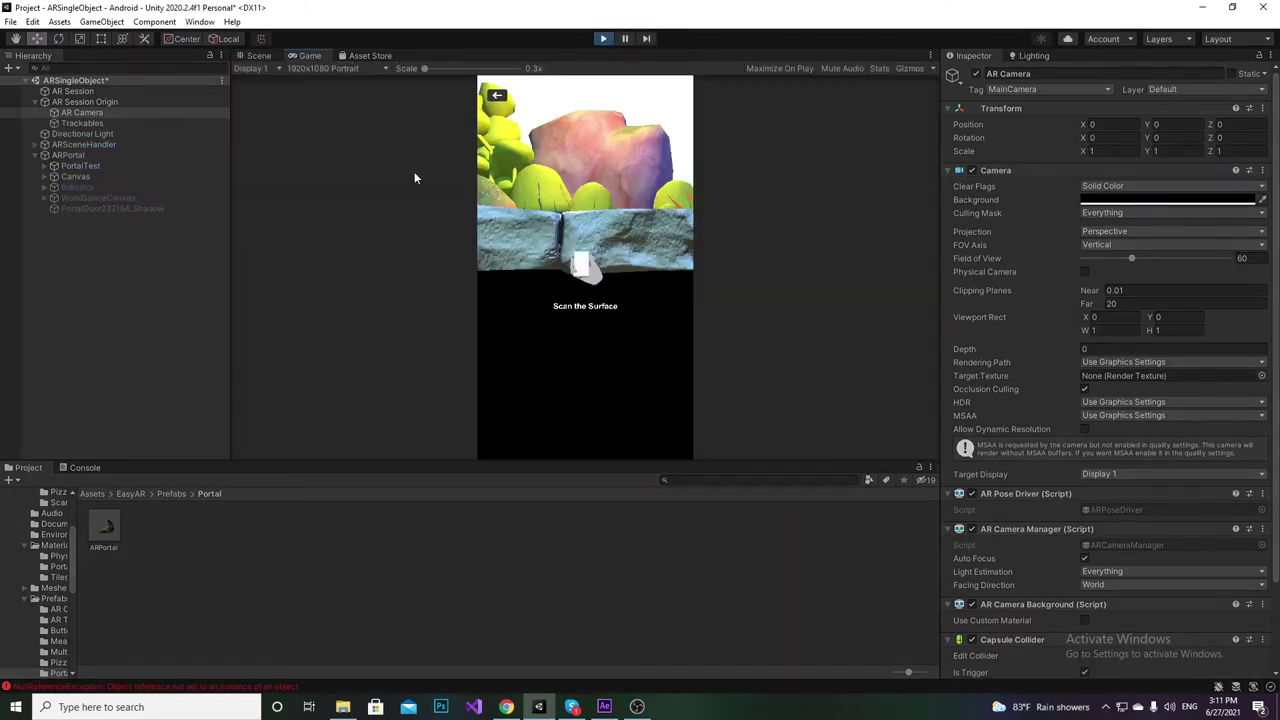
pyautogui.click(264, 56)
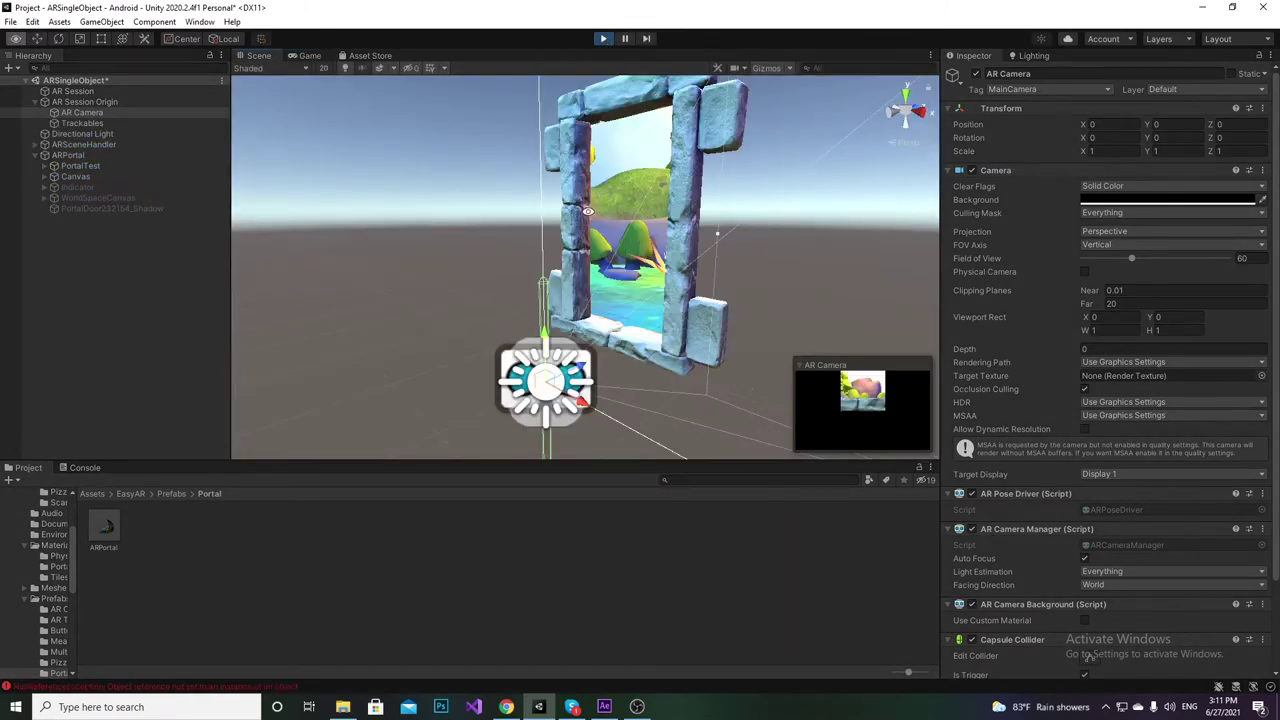
pyautogui.keyDown('alt'); pyautogui.moveTo(588, 211); pyautogui.dragTo(460, 192); pyautogui.keyUp('alt')
pyautogui.keyDown('alt'); pyautogui.moveTo(441, 241); pyautogui.dragTo(685, 330); pyautogui.keyUp('alt')
pyautogui.keyDown('alt'); pyautogui.moveTo(760, 251); pyautogui.dragTo(468, 175); pyautogui.keyUp('alt')
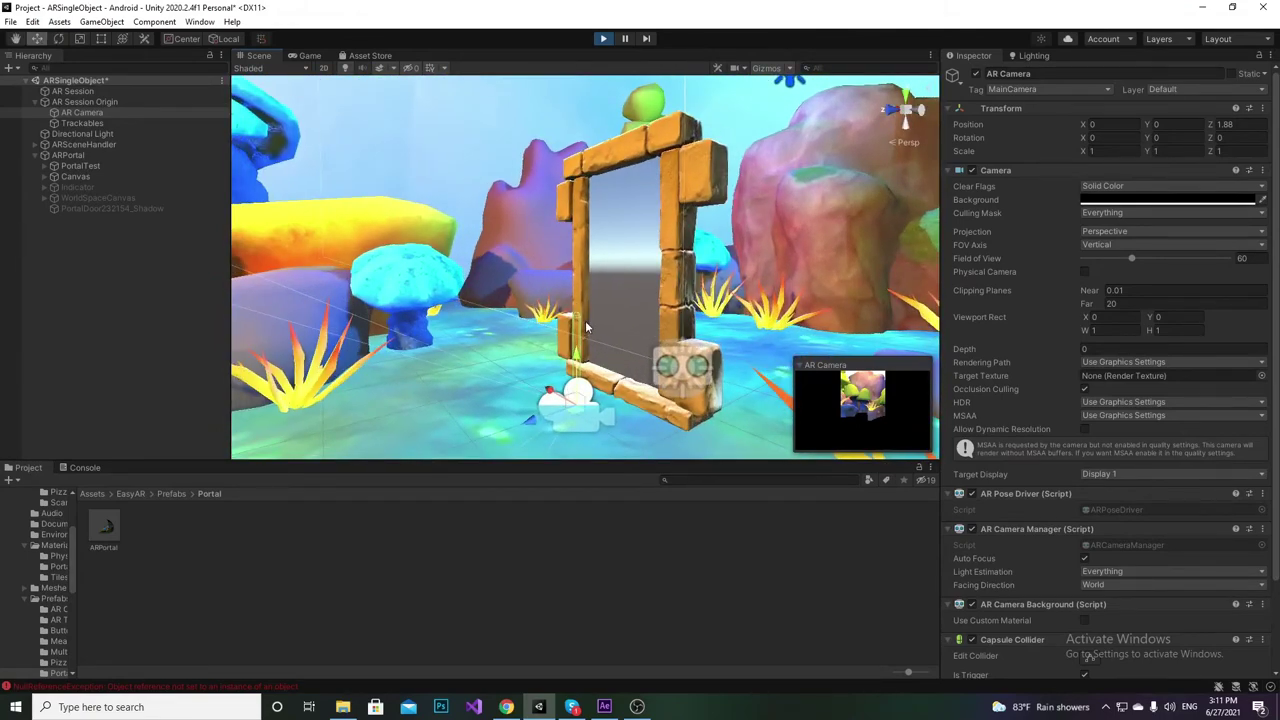
pyautogui.keyDown('alt'); pyautogui.moveTo(675, 237); pyautogui.dragTo(576, 303); pyautogui.keyUp('alt')
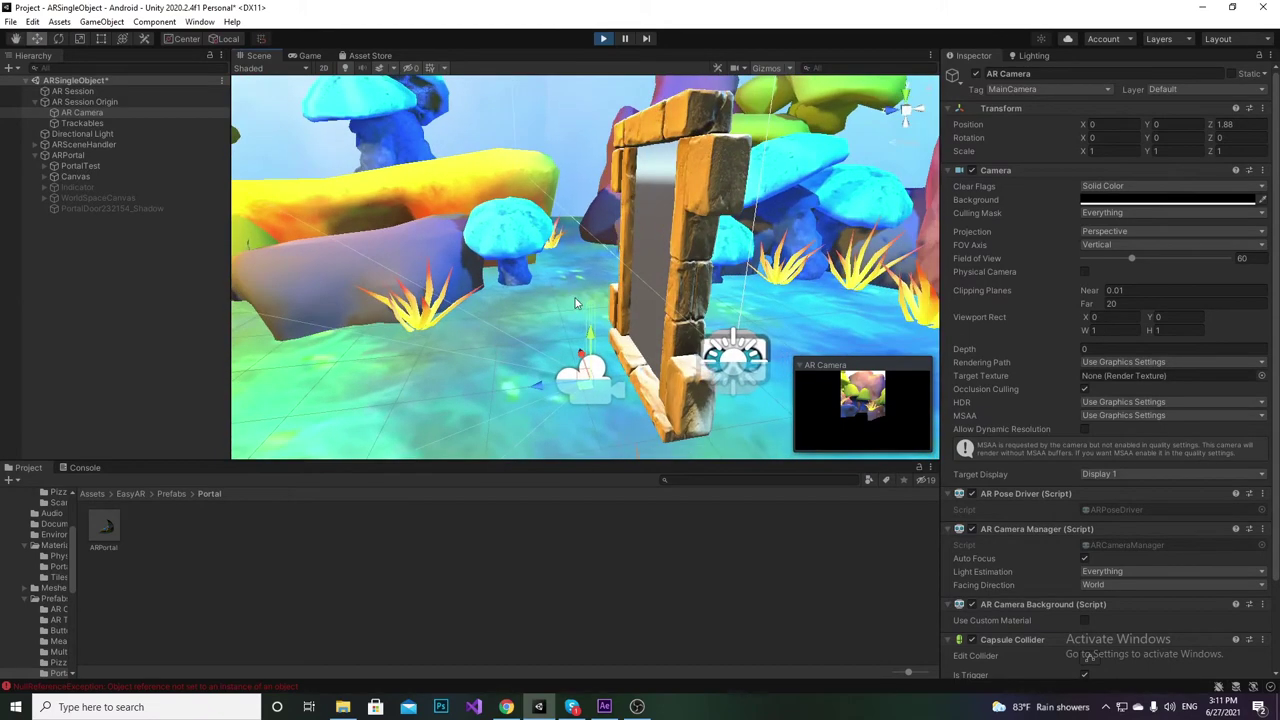
pyautogui.moveTo(532, 384); pyautogui.dragTo(541, 350)
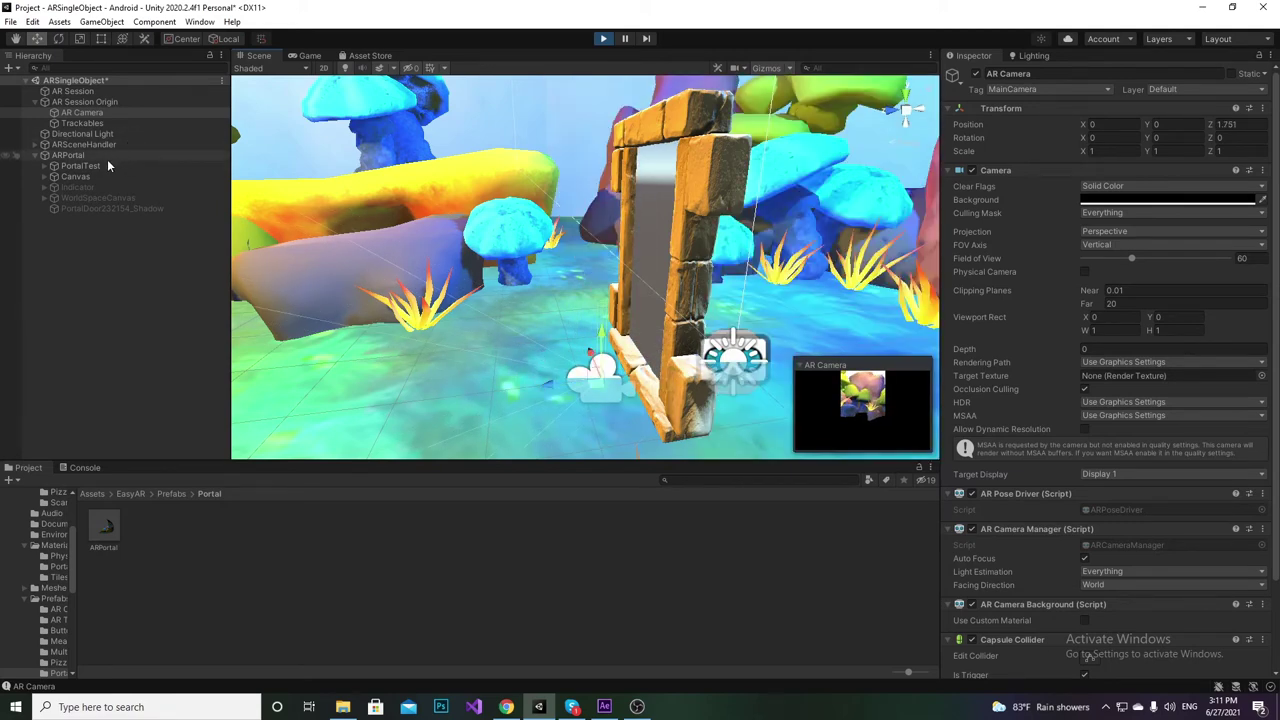
# Step: Expand PortalTest and select MiddlePlane to examine where it divides the running portal environment
pyautogui.click(44, 167)
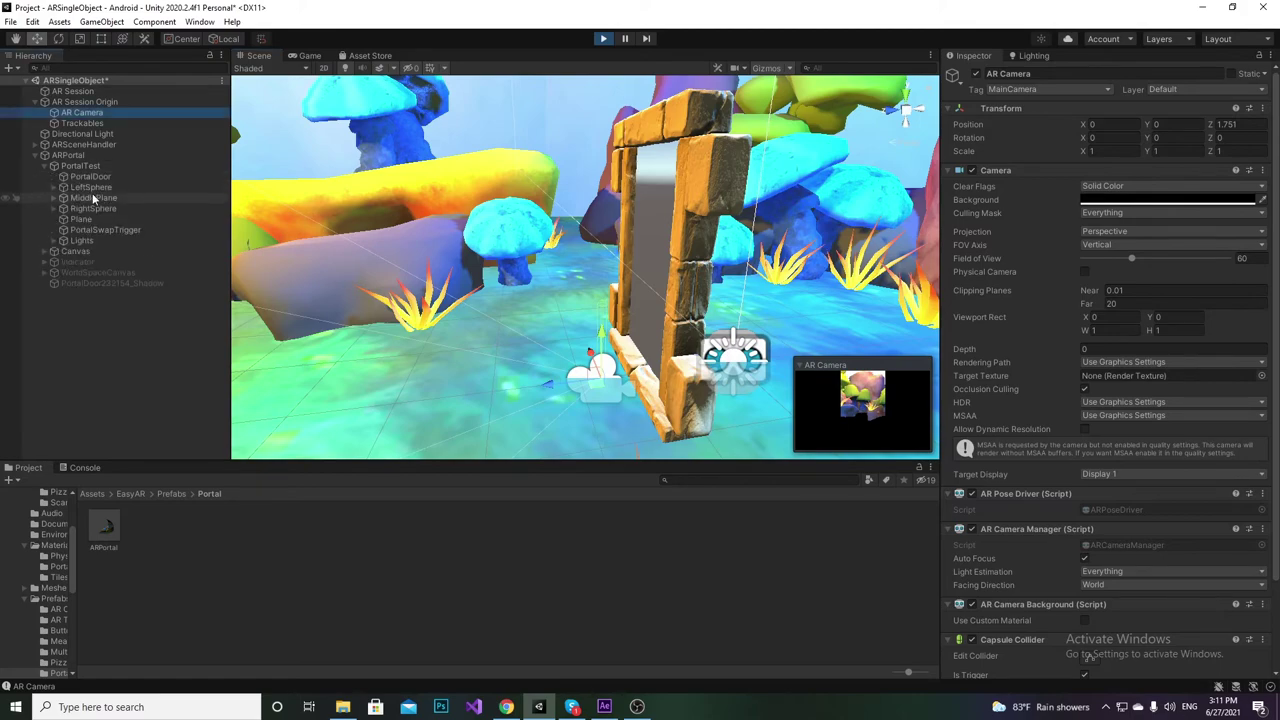
pyautogui.click(102, 206)
pyautogui.click(106, 199)
pyautogui.scroll(-8, 481, 221)
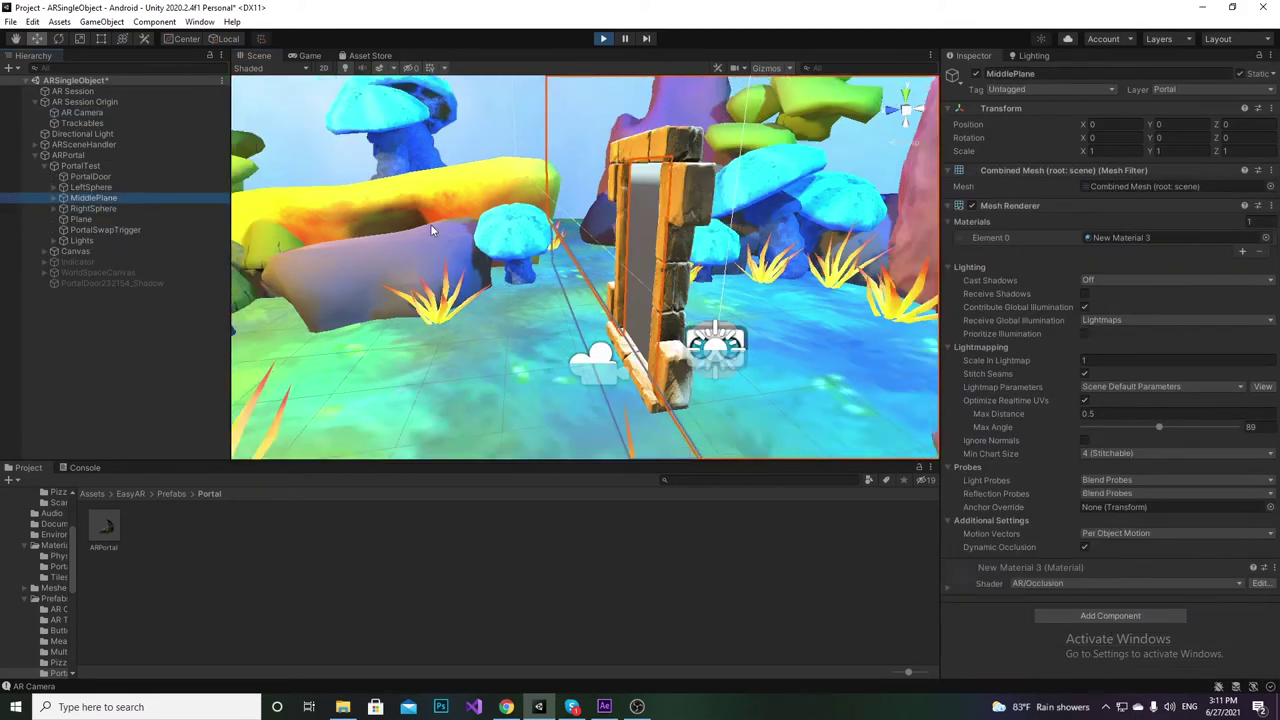
pyautogui.keyDown('alt'); pyautogui.moveTo(743, 205); pyautogui.dragTo(612, 288); pyautogui.keyUp('alt')
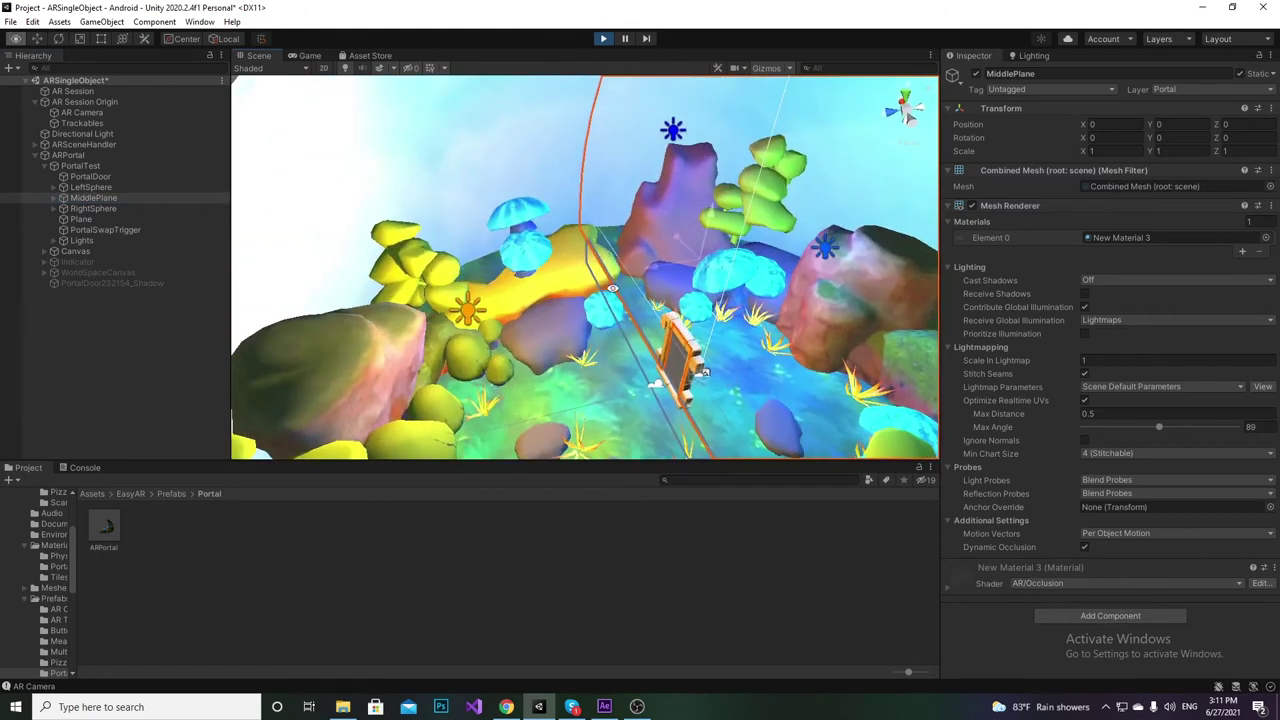
# Step: Frame PortalSwapTrigger and examine the extent of its trigger collider behind the portal door
pyautogui.click(142, 229)
pyautogui.press('f')
pyautogui.scroll(10, 565, 198)
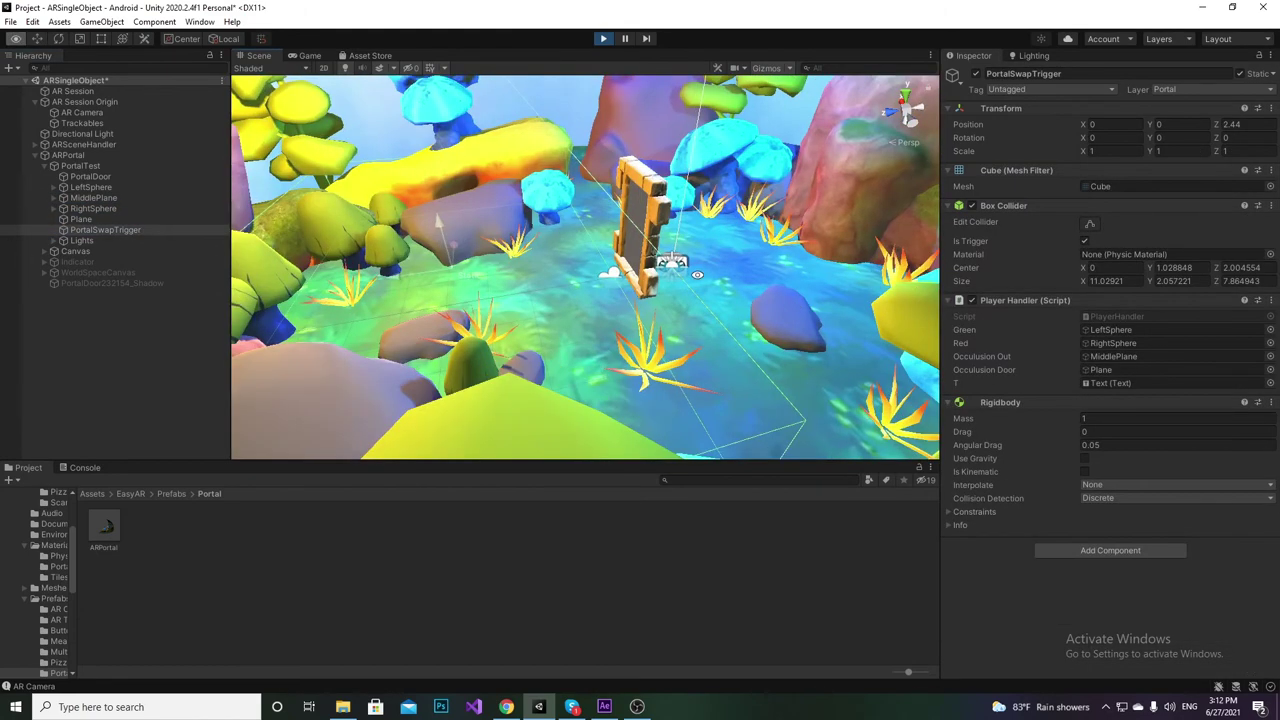
pyautogui.moveTo(565, 198); pyautogui.dragTo(510, 228, button='middle')
pyautogui.scroll(4, 510, 228)
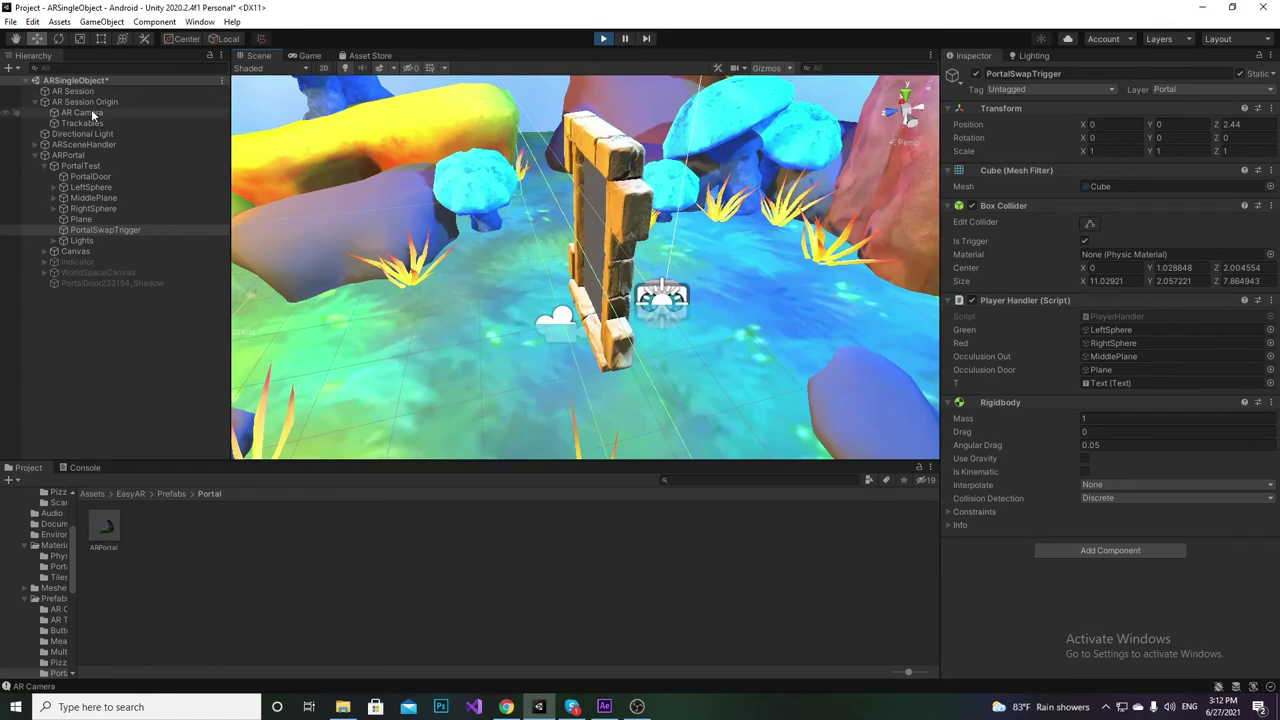
# Step: Move the AR Camera deeper into the portal environment and back out in front of the door
pyautogui.click(85, 112)
pyautogui.moveTo(508, 337); pyautogui.dragTo(445, 267)
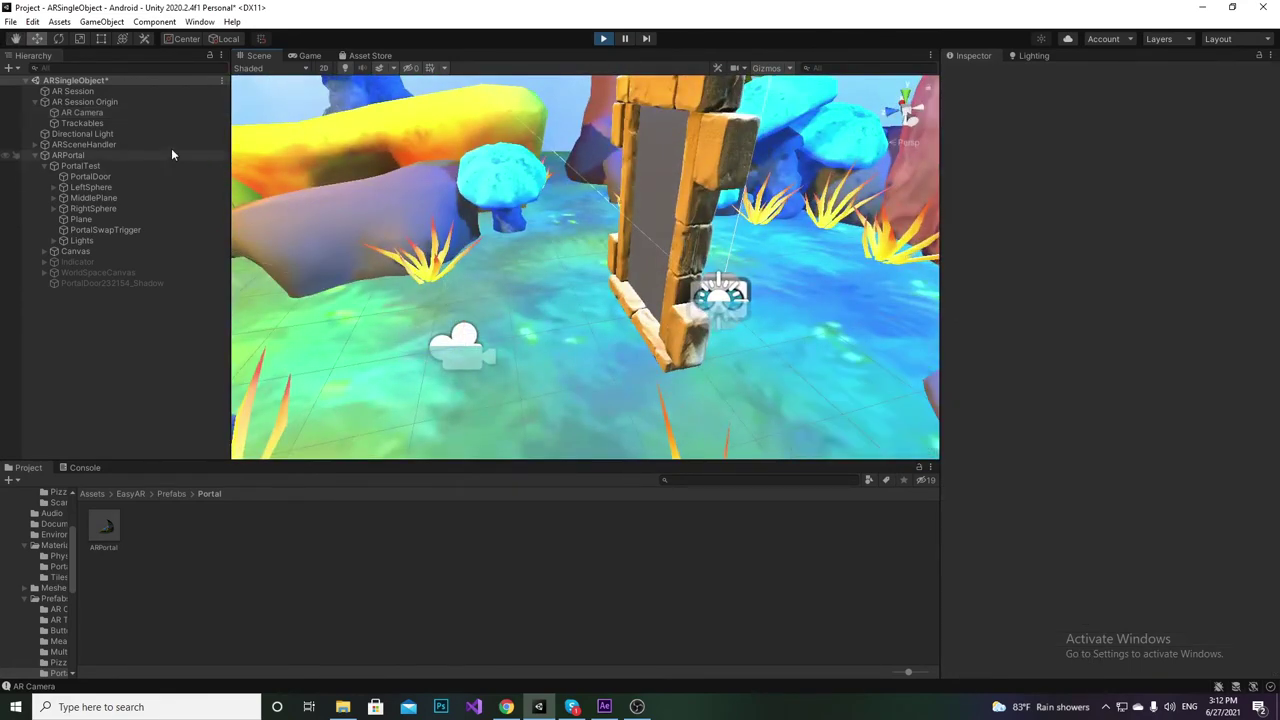
pyautogui.click(138, 113)
pyautogui.moveTo(406, 355); pyautogui.dragTo(620, 195)
pyautogui.scroll(-3, 660, 215)
pyautogui.keyDown('alt'); pyautogui.moveTo(740, 240); pyautogui.dragTo(450, 200); pyautogui.keyUp('alt')
# Step: Select PortalSwapTrigger and examine its Player Handler references and the view through the portal door from outside
pyautogui.click(166, 231)
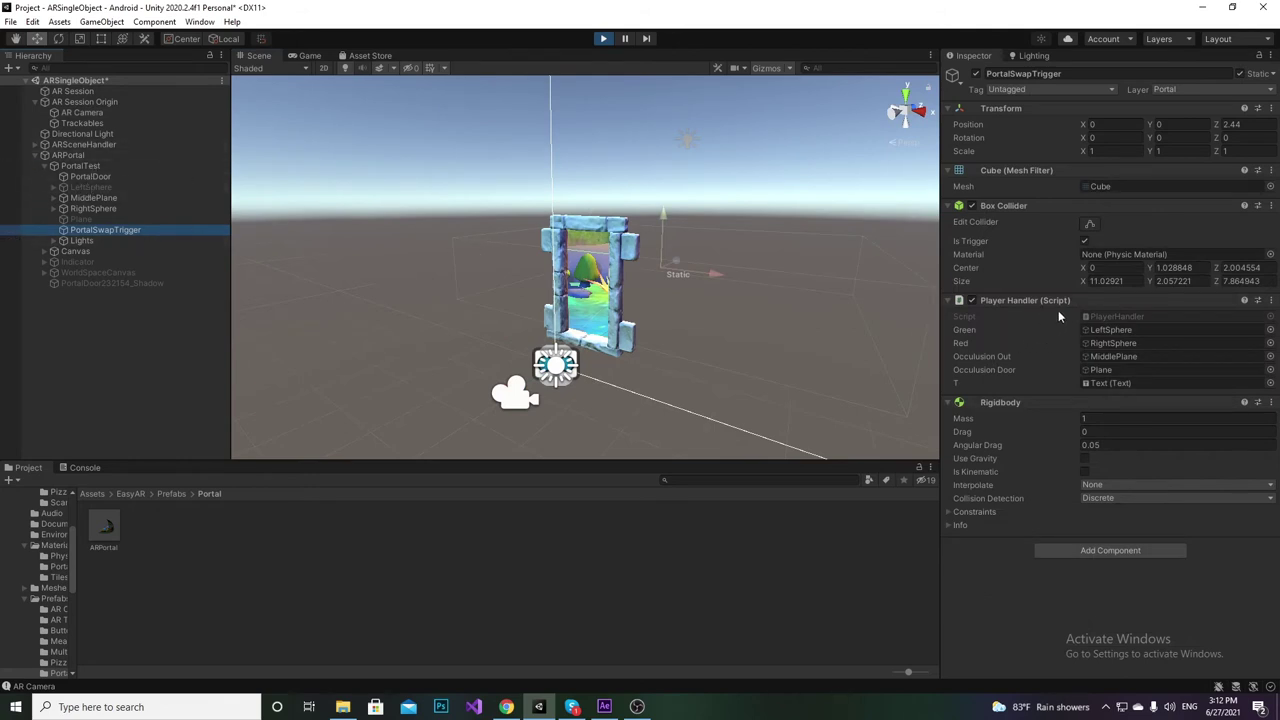
pyautogui.keyDown('alt'); pyautogui.moveTo(451, 283); pyautogui.dragTo(711, 271); pyautogui.keyUp('alt')
pyautogui.keyDown('alt'); pyautogui.moveTo(430, 240); pyautogui.dragTo(665, 398, button='right'); pyautogui.keyUp('alt')
pyautogui.moveTo(665, 398); pyautogui.dragTo(663, 309, button='middle')
pyautogui.keyDown('alt'); pyautogui.moveTo(663, 309); pyautogui.dragTo(789, 420, button='right'); pyautogui.keyUp('alt')
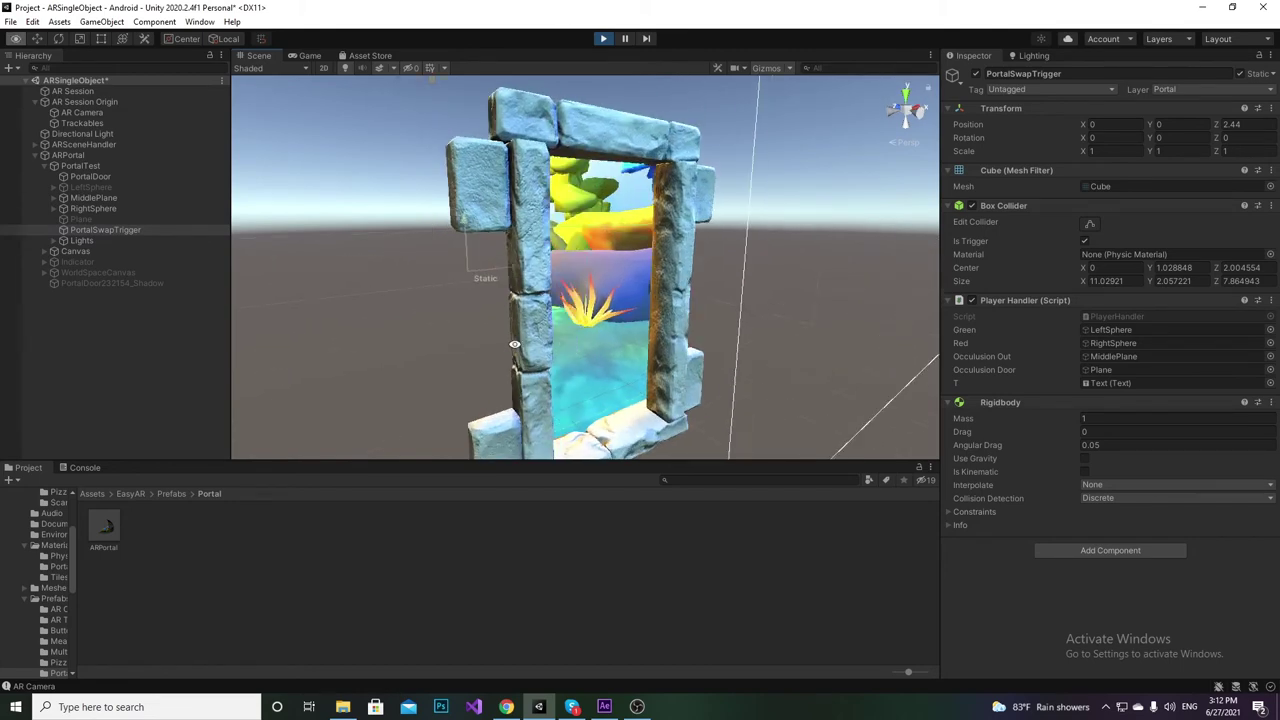
pyautogui.keyDown('alt'); pyautogui.moveTo(800, 335); pyautogui.dragTo(630, 335); pyautogui.keyUp('alt')
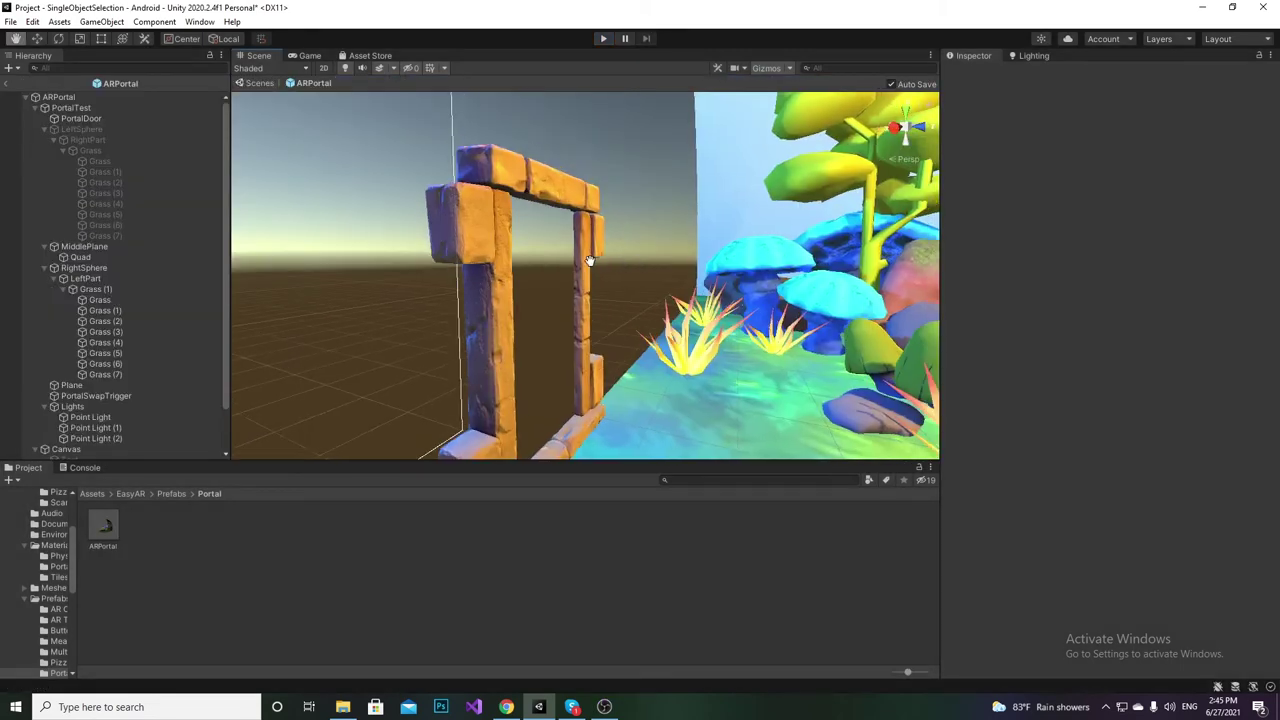
pyautogui.keyDown('alt'); pyautogui.moveTo(660, 240); pyautogui.dragTo(480, 237); pyautogui.keyUp('alt')
pyautogui.moveTo(480, 237); pyautogui.dragTo(662, 279, button='middle')
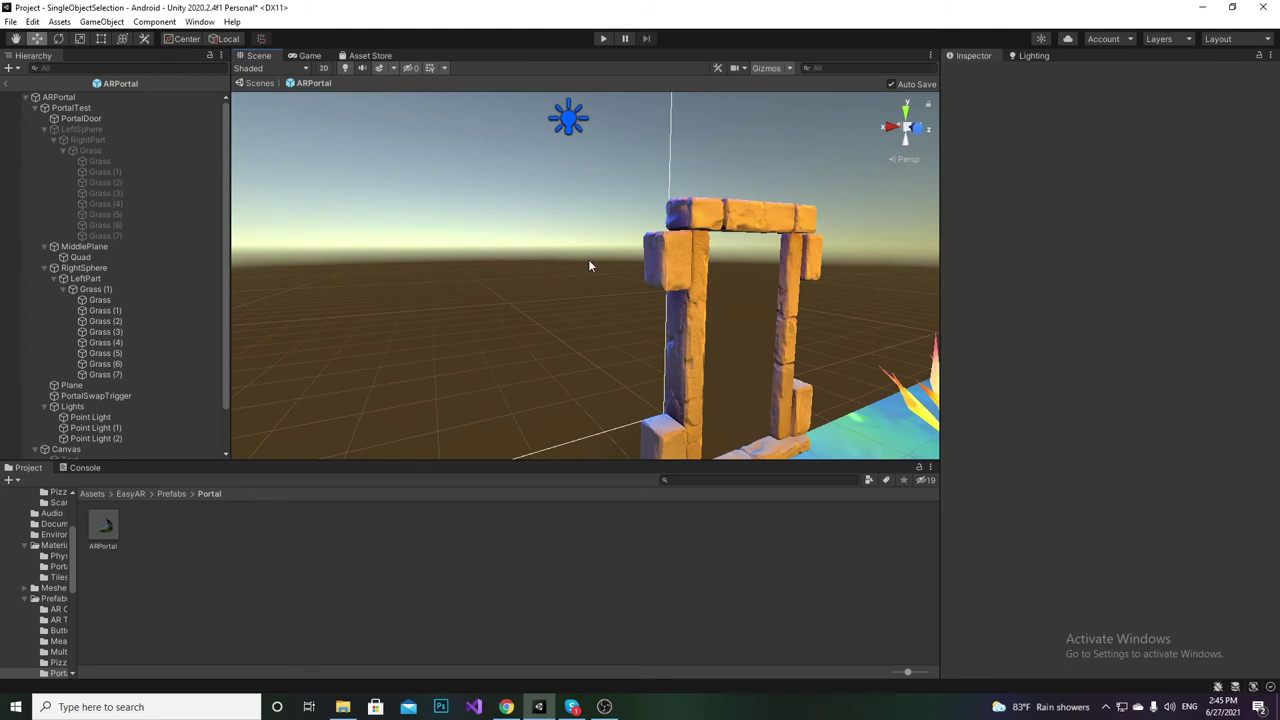
# Step: Examine the portal door from its front side and the environment showing through its opening
pyautogui.scroll(3, 588, 261)
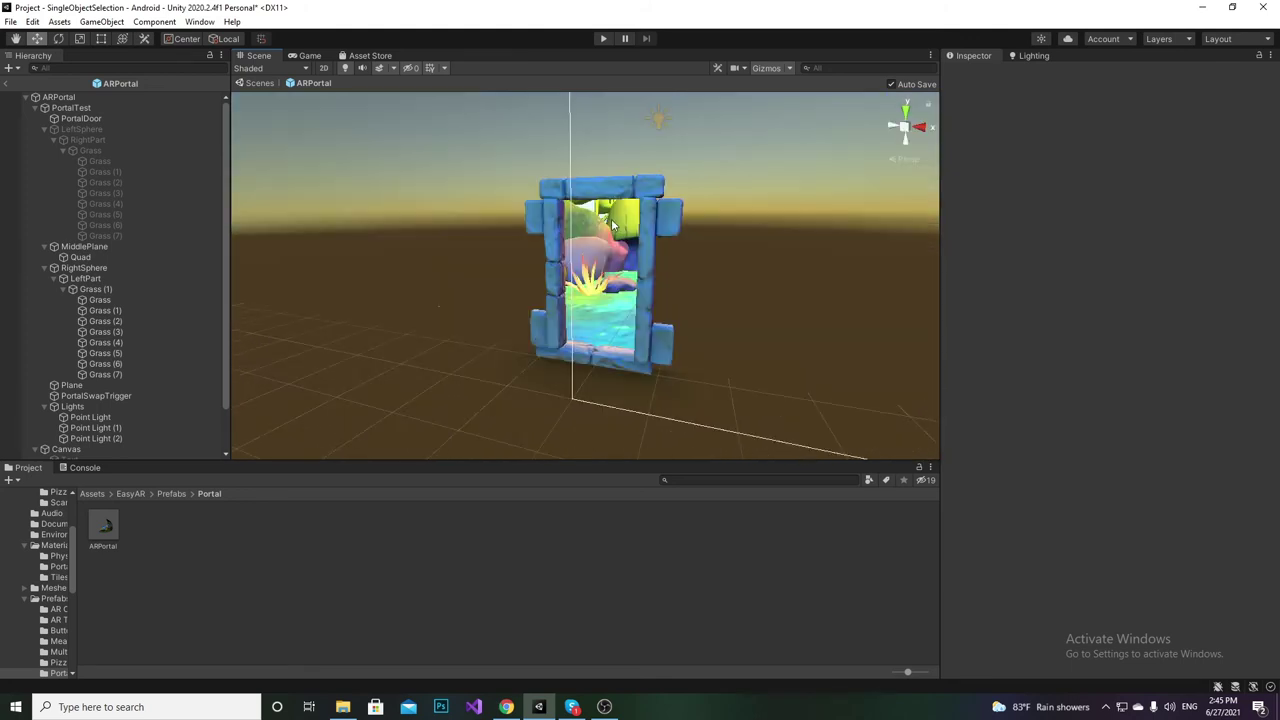
pyautogui.moveTo(612, 222); pyautogui.dragTo(618, 262, button='middle')
pyautogui.moveTo(618, 262); pyautogui.dragTo(653, 200, button='right')
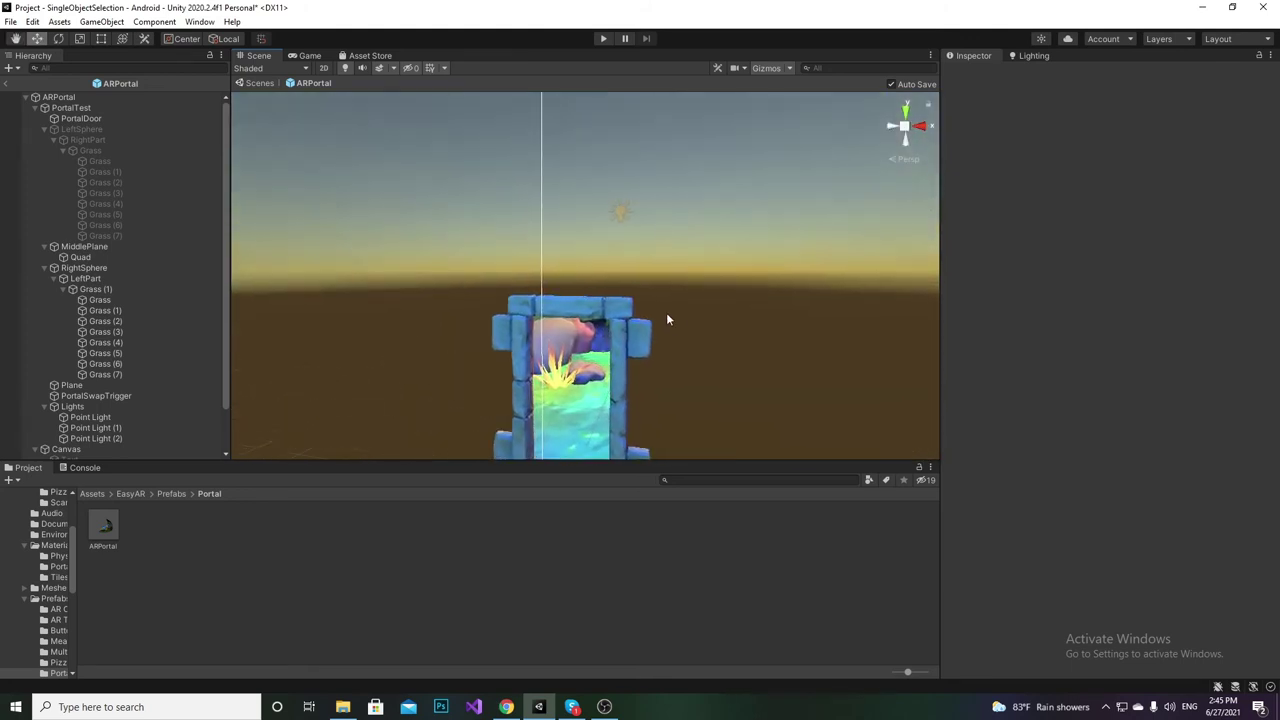
pyautogui.moveTo(666, 312); pyautogui.dragTo(701, 251, button='middle')
# Step: Return to the SingleObjectSelection scene and assign the ARPortal prefab as the ShowPrefabInARView argument in SingleObjectSelectionButton's On Click event
pyautogui.click(9, 85)
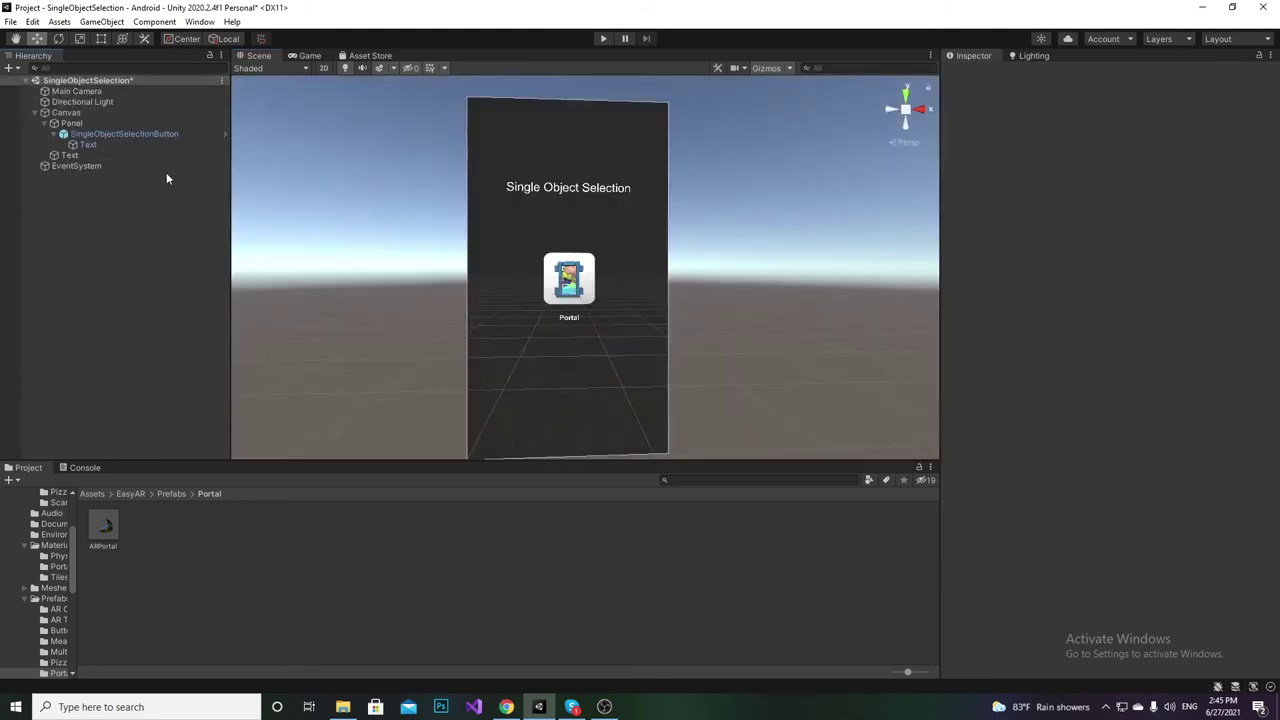
pyautogui.click(153, 133)
pyautogui.scroll(-5, 1180, 423)
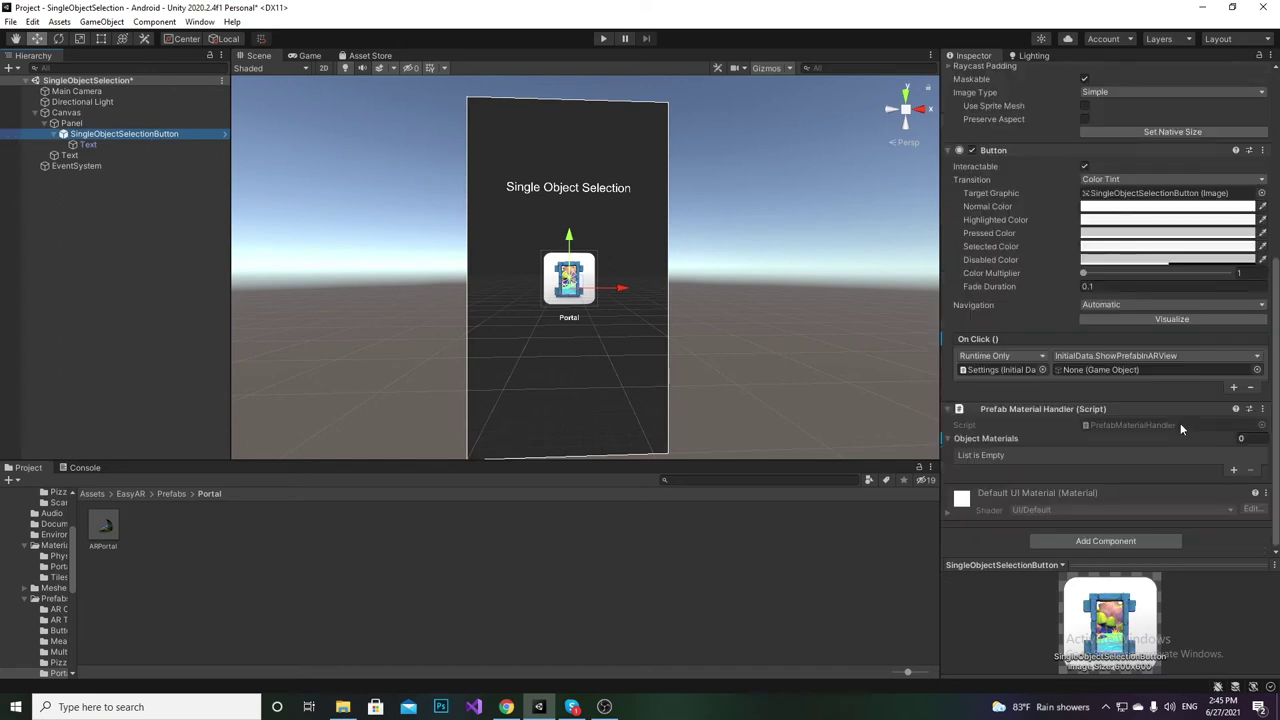
pyautogui.moveTo(103, 524); pyautogui.dragTo(1098, 373)
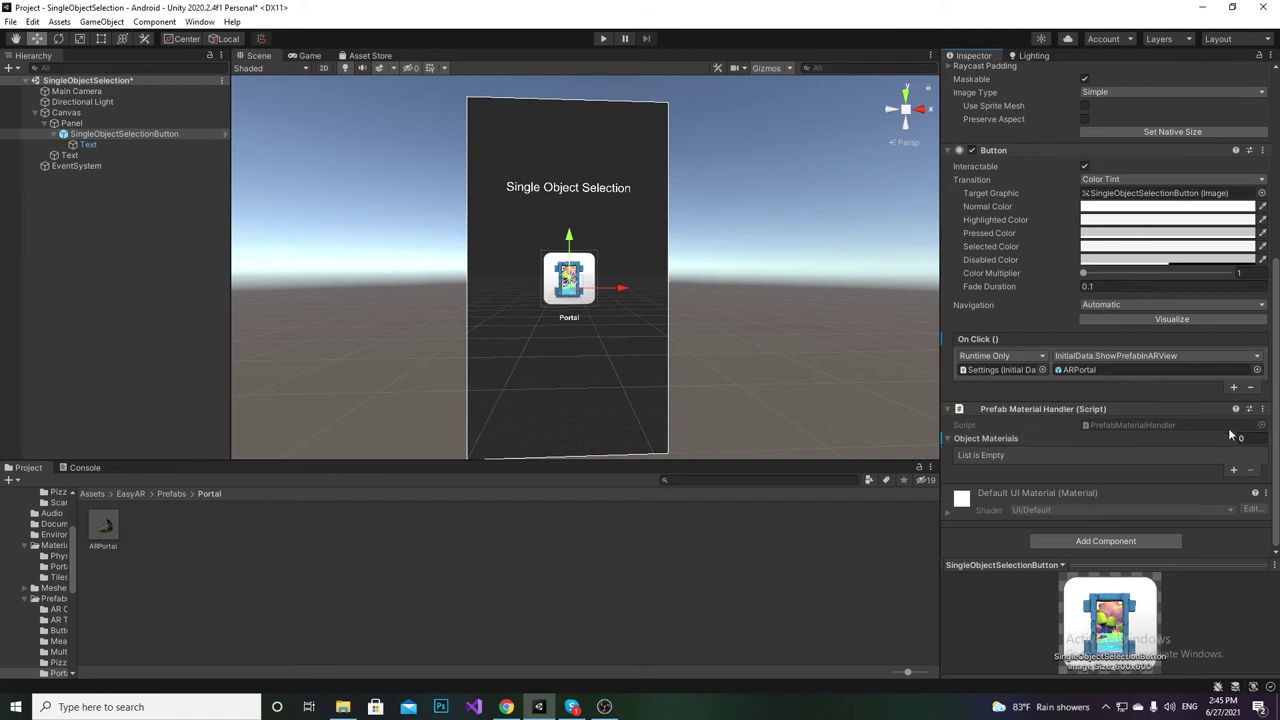
pyautogui.keyDown('alt'); pyautogui.moveTo(769, 246); pyautogui.dragTo(717, 264); pyautogui.keyUp('alt')
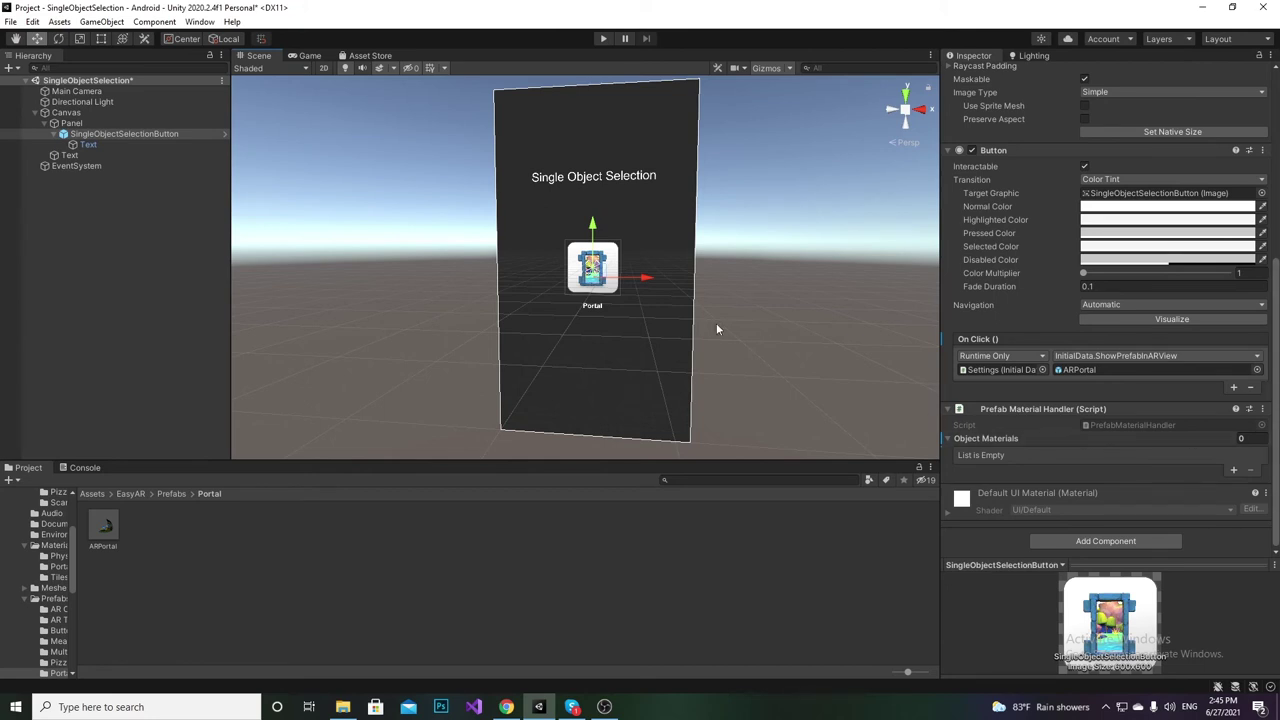
pyautogui.moveTo(784, 262); pyautogui.dragTo(724, 278, button='middle')
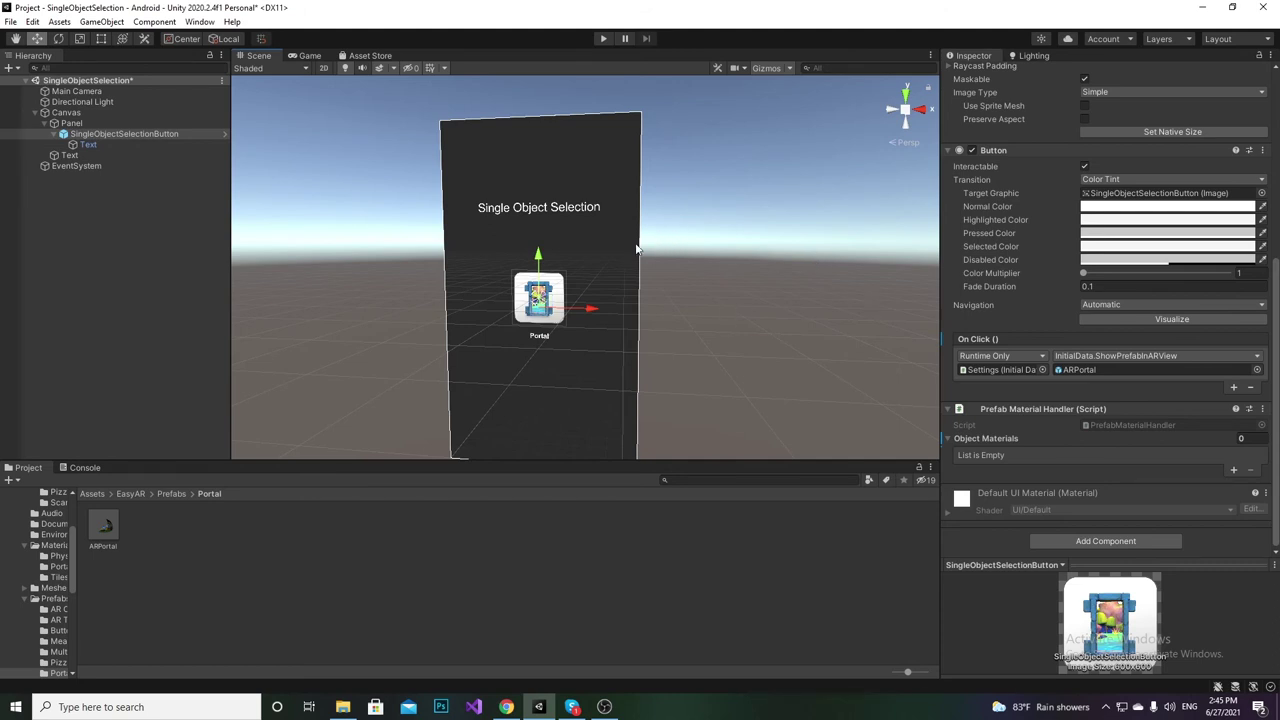
# Step: Add the SingleObjectSelection scene and, below it, the ARSingleObject scene from EasyAR/Scenes to the Android build's scene list
pyautogui.hotkey('ctrl', 'shift', 'b')
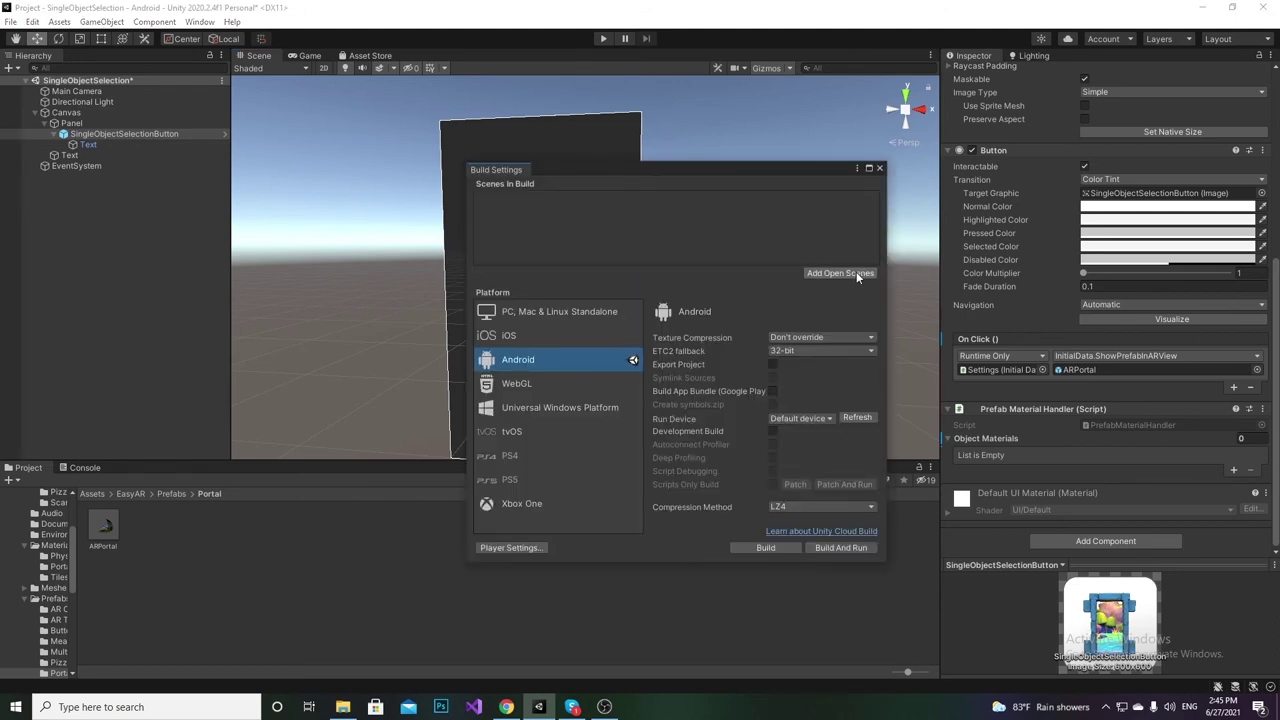
pyautogui.click(856, 274)
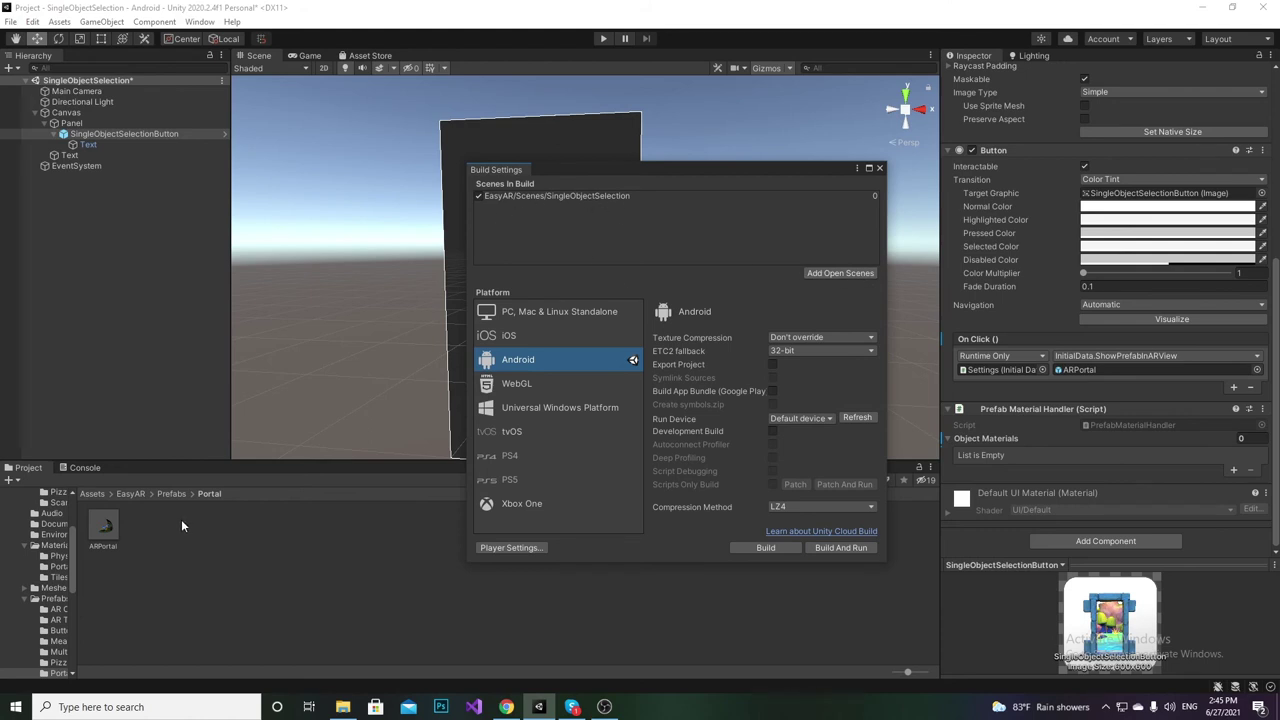
pyautogui.click(131, 493)
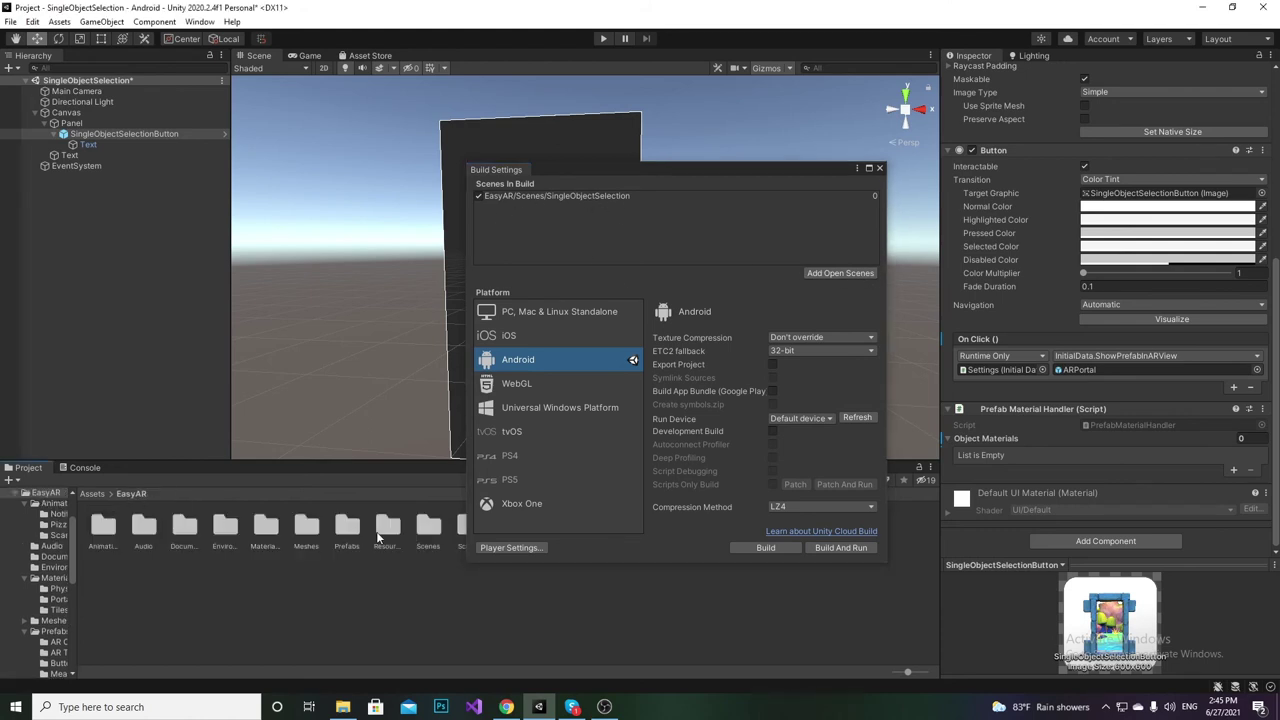
pyautogui.doubleClick(427, 528)
pyautogui.moveTo(919, 671); pyautogui.dragTo(893, 671)
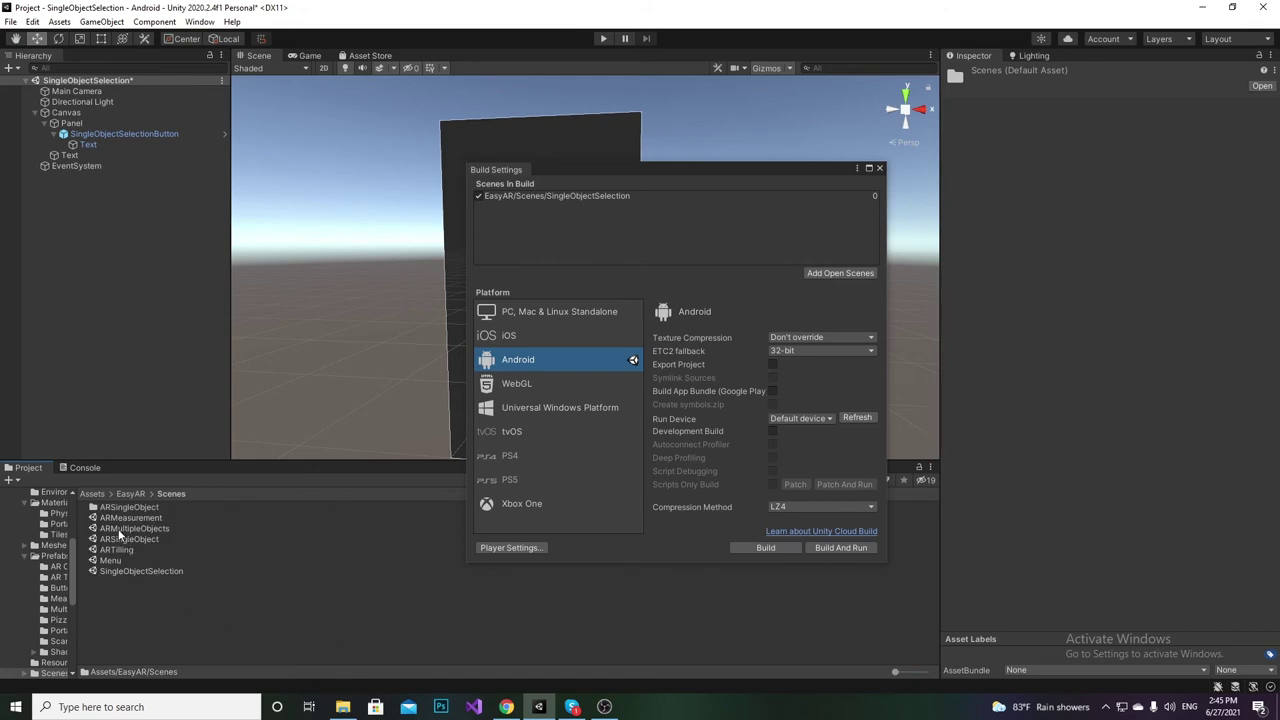
pyautogui.moveTo(125, 539); pyautogui.dragTo(536, 253)
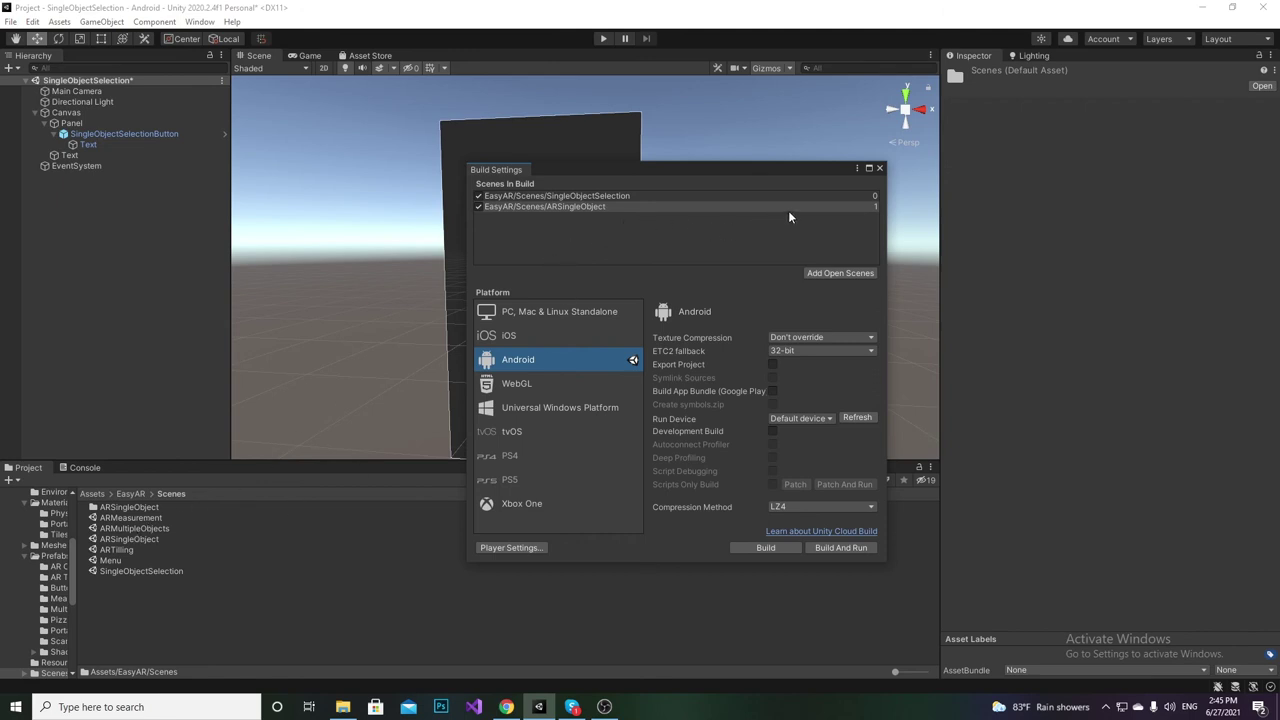
# Step: Start the Android build of the two listed scenes and cancel it during SDK detection
pyautogui.click(790, 547)
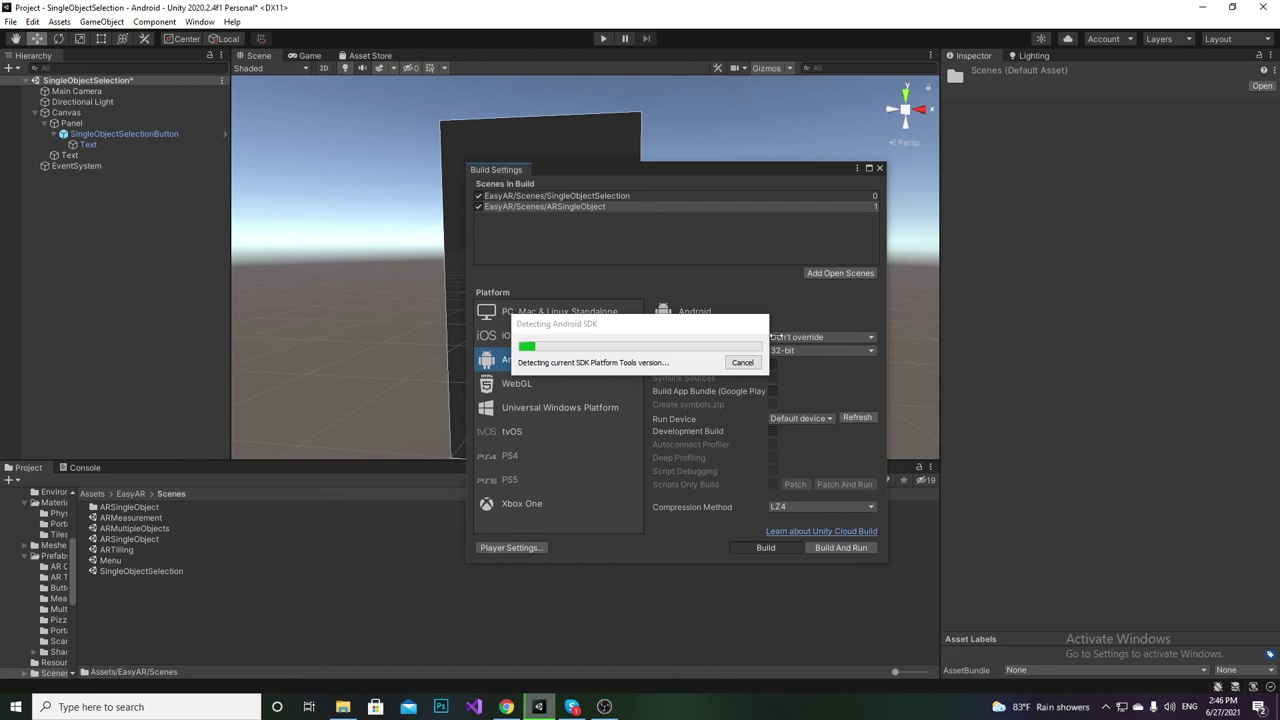
pyautogui.click(743, 363)
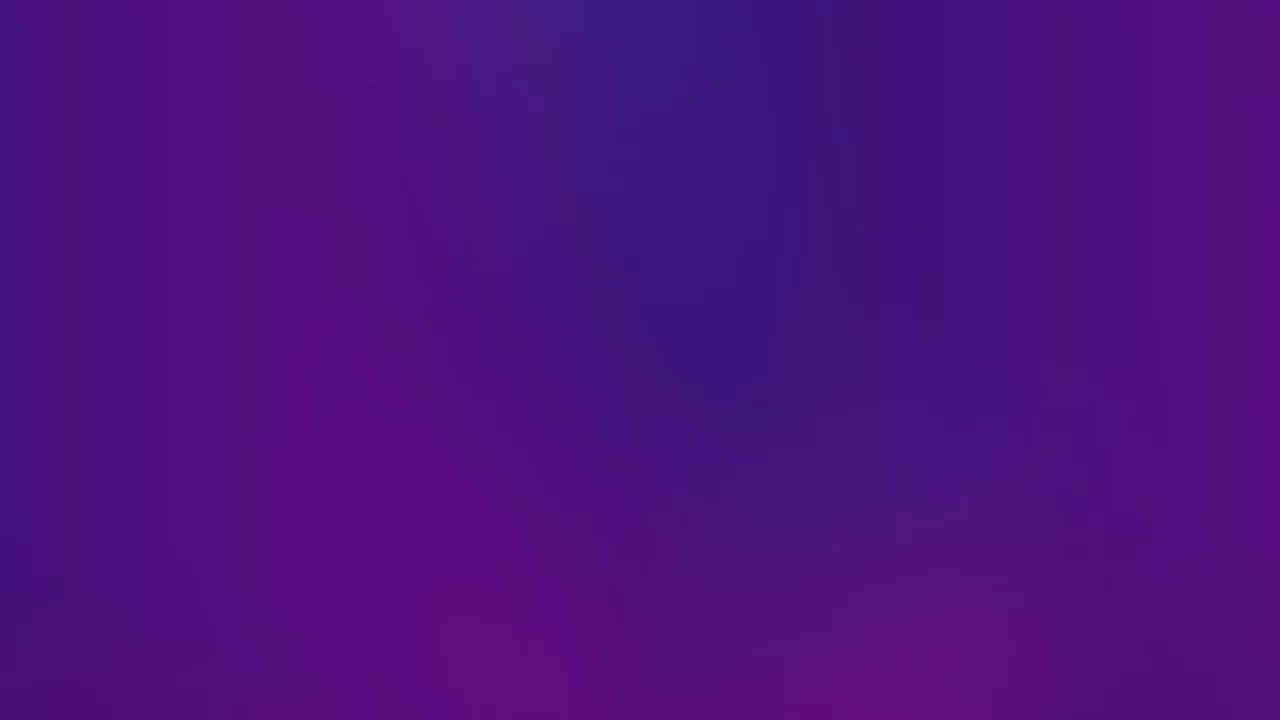